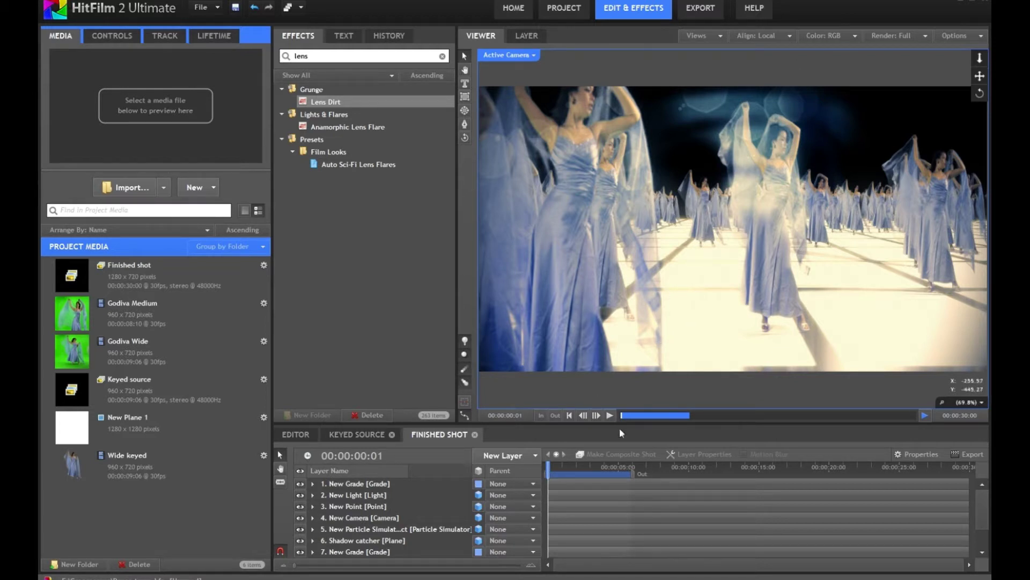
Scrub back and forth through the finished shot to watch the cloned dancers
left_click_drag(549, 466, 581, 468)
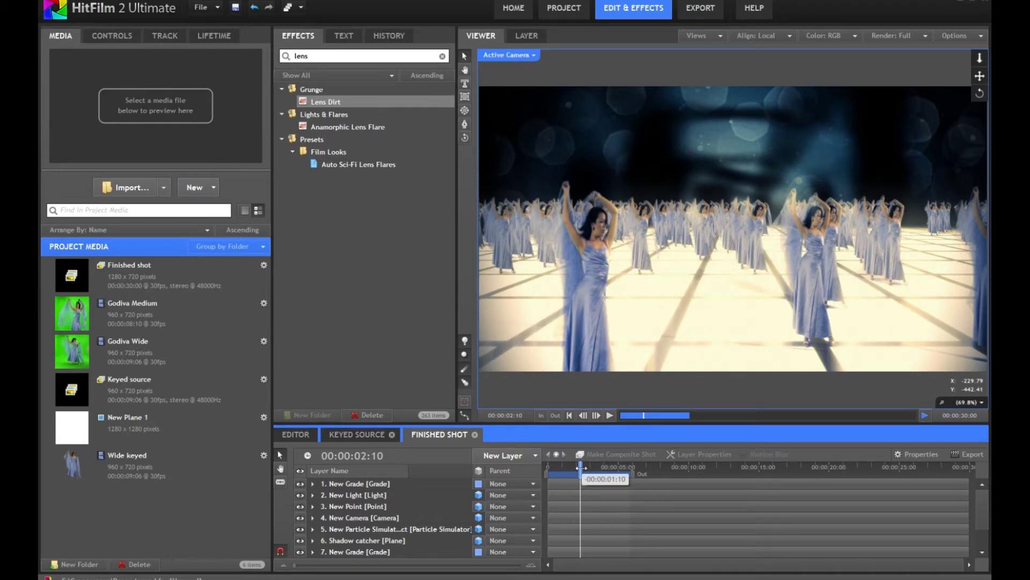
mouse_move(581, 467)
left_mouse_down()
mouse_move(624, 472)
mouse_move(576, 467)
left_mouse_up()
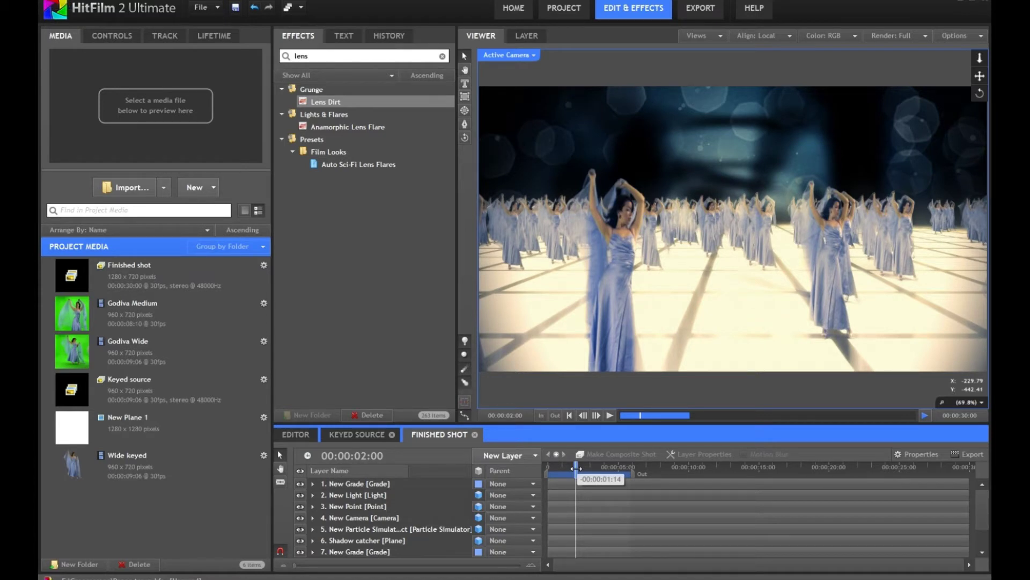
left_click_drag(575, 467, 576, 467)
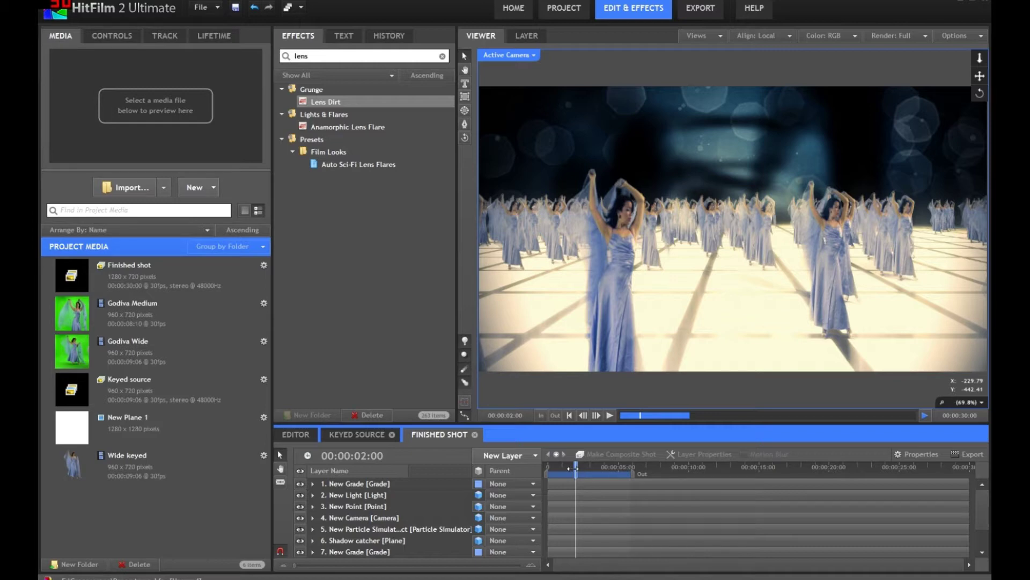
mouse_move(572, 468)
left_mouse_down()
mouse_move(556, 468)
mouse_move(581, 468)
left_mouse_up()
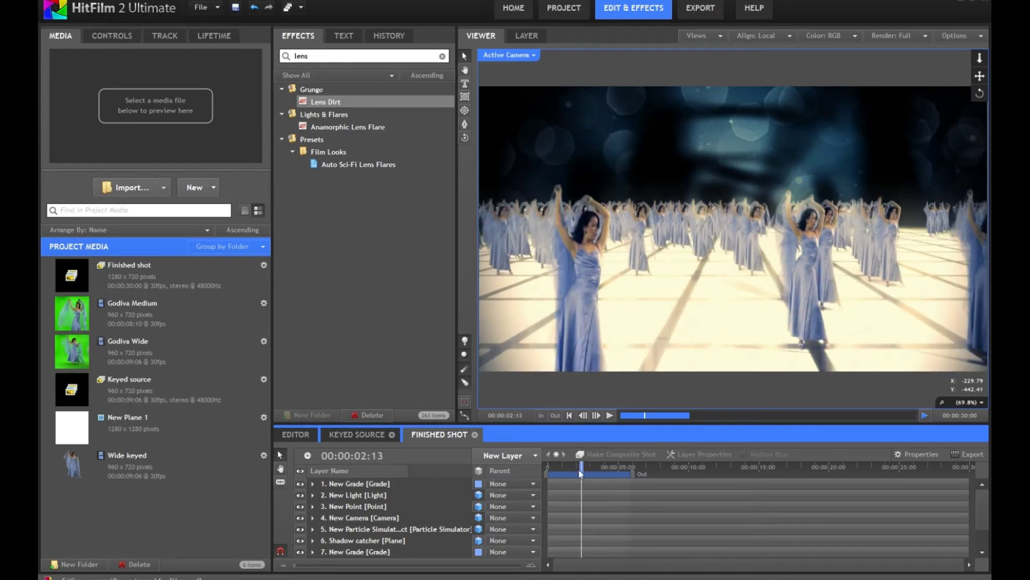
Play and stop the Godiva Wide clip in the media preview, then switch to the browser
left_click(121, 357)
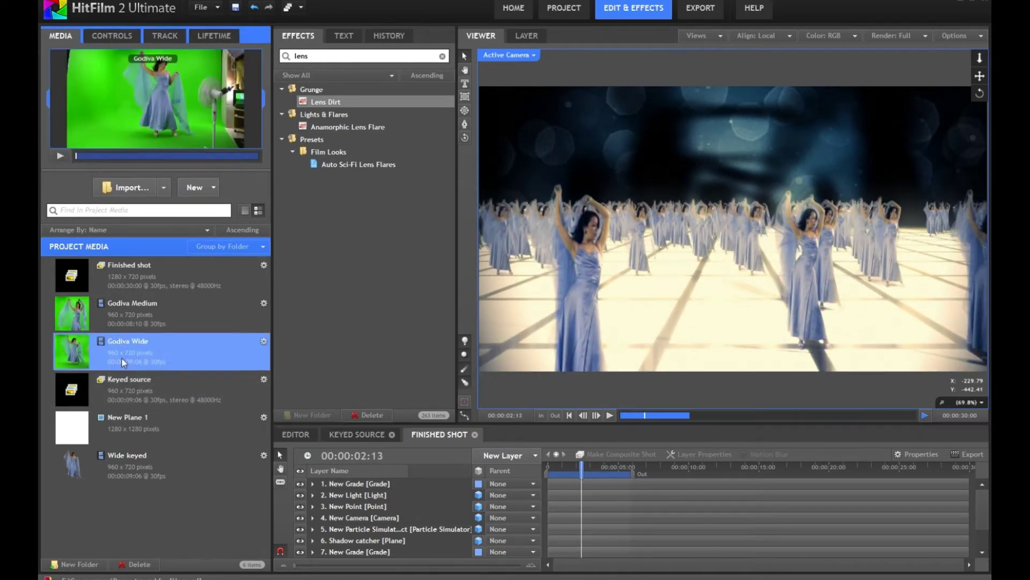
left_click(61, 157)
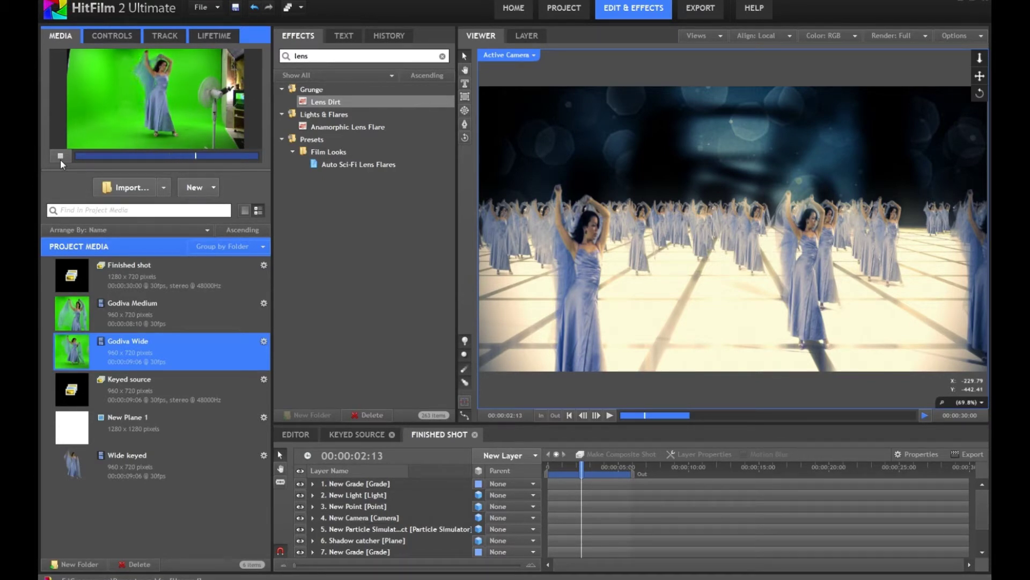
left_click(60, 158)
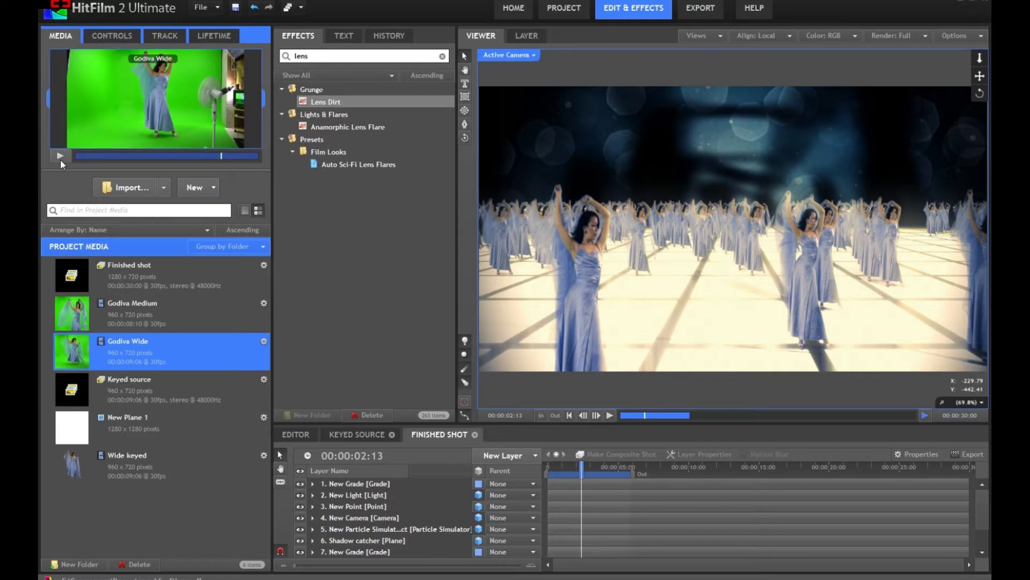
key("alt+Tab")
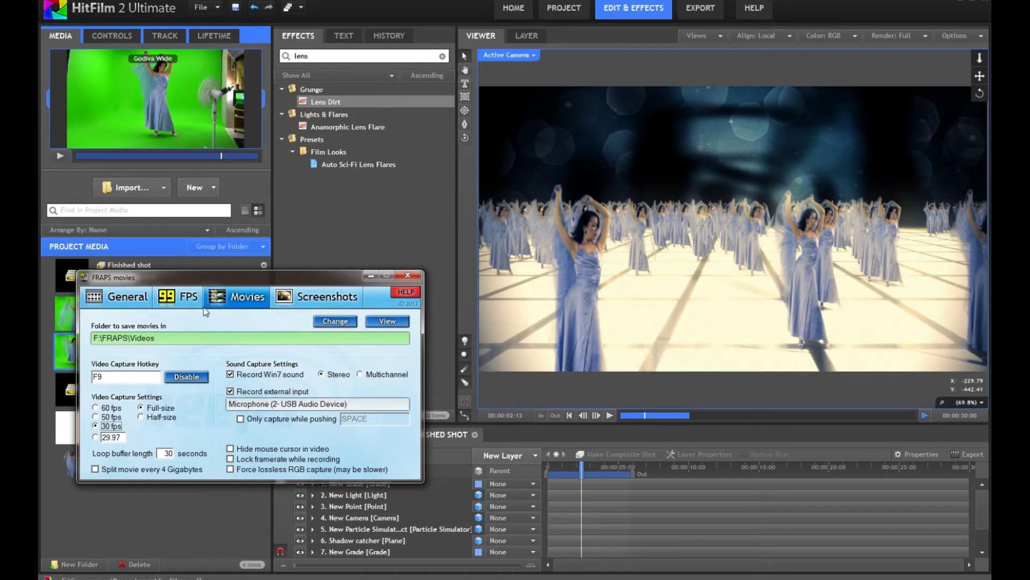
key("alt+Tab")
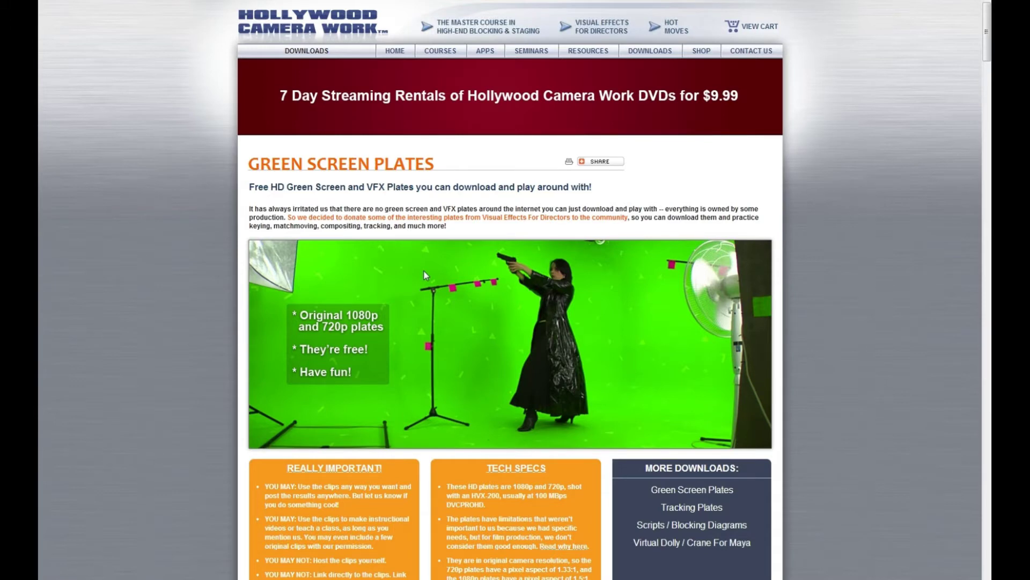
Scroll down the Green Screen Plates page to the Keying Plates section showing Godiva Wide
scroll(425, 276, "down", 10)
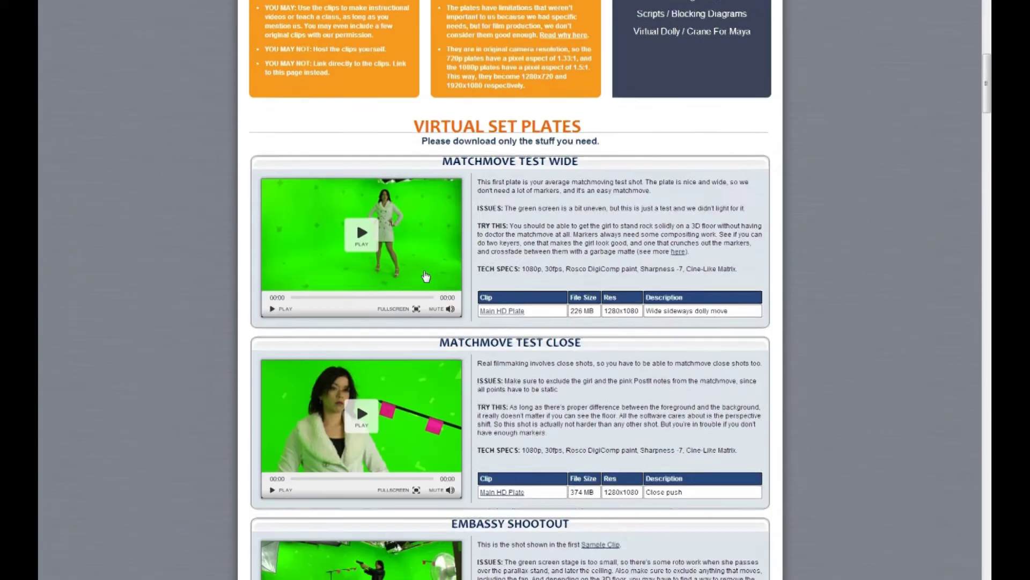
scroll(425, 275, "down", 2)
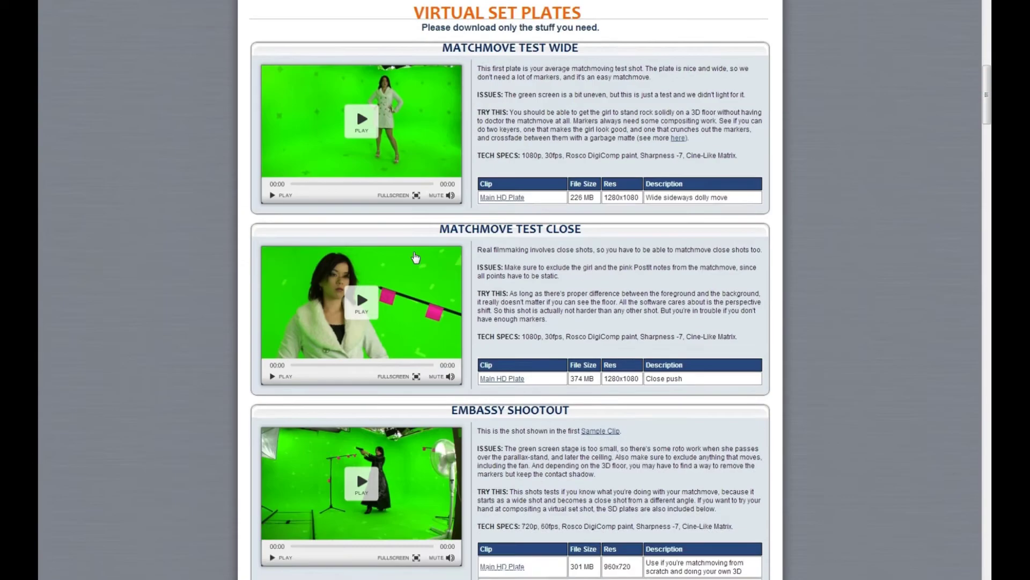
scroll(416, 257, "down", 9)
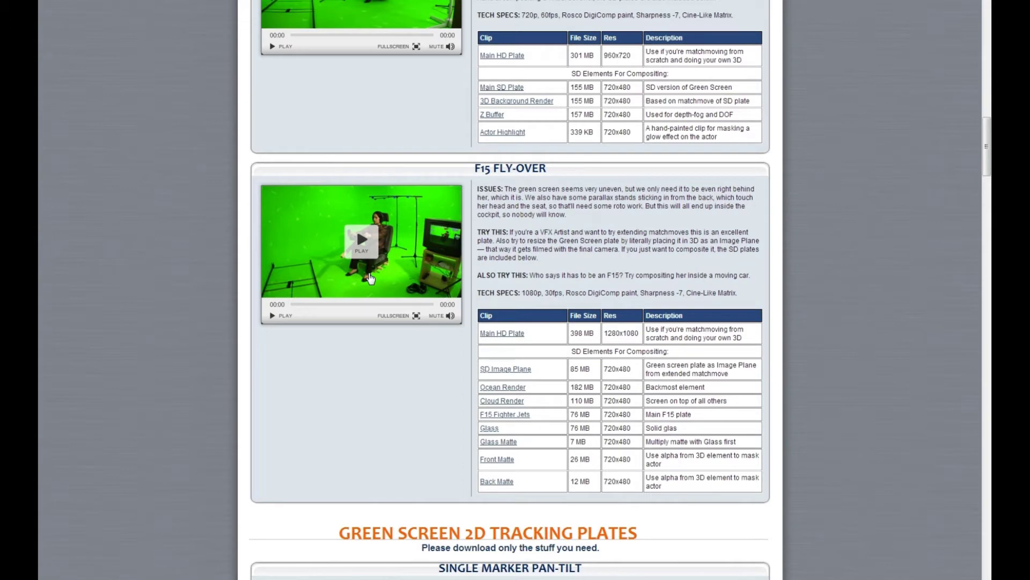
scroll(370, 278, "down", 14)
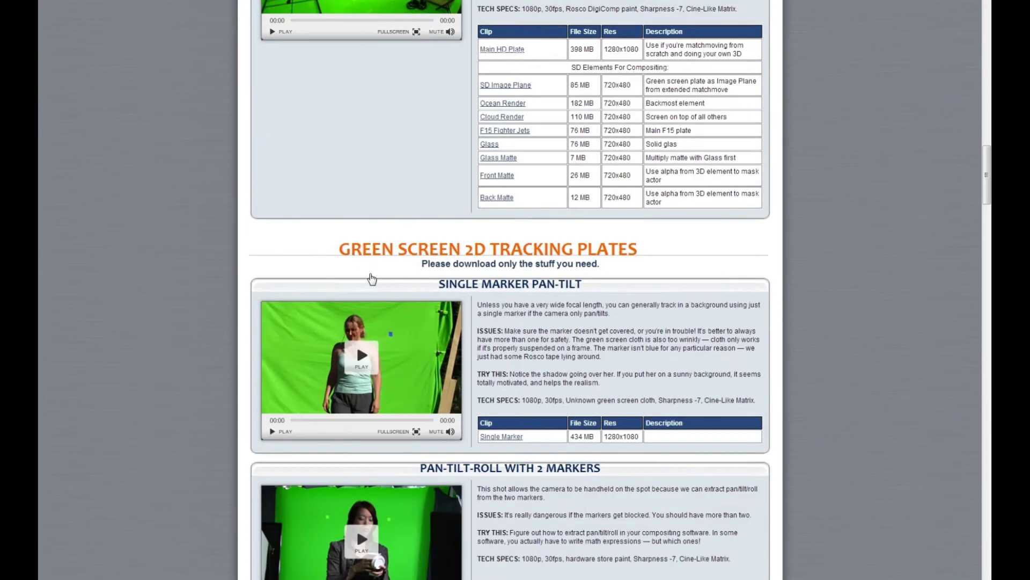
scroll(370, 278, "down", 10)
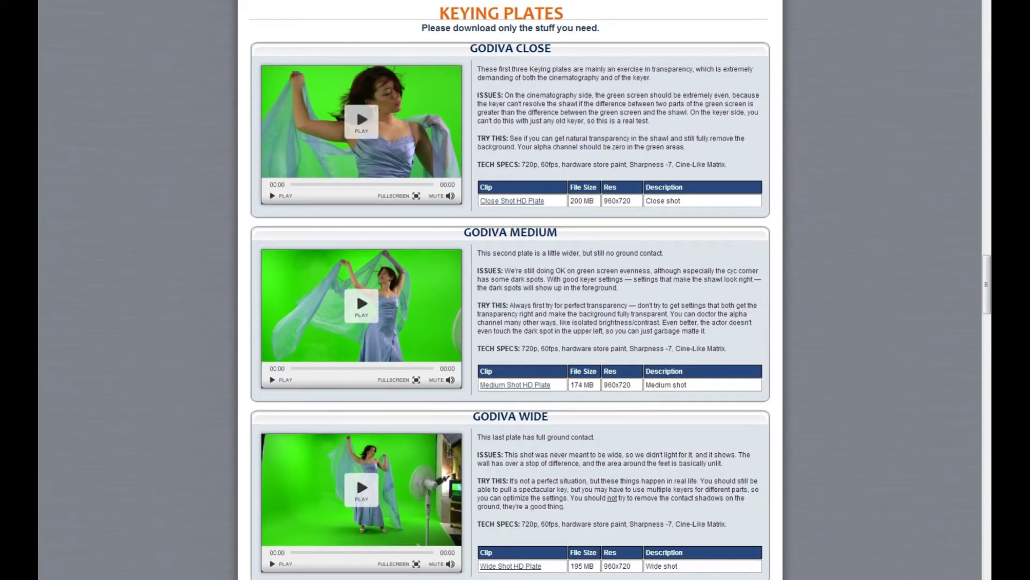
scroll(364, 439, "down", 1)
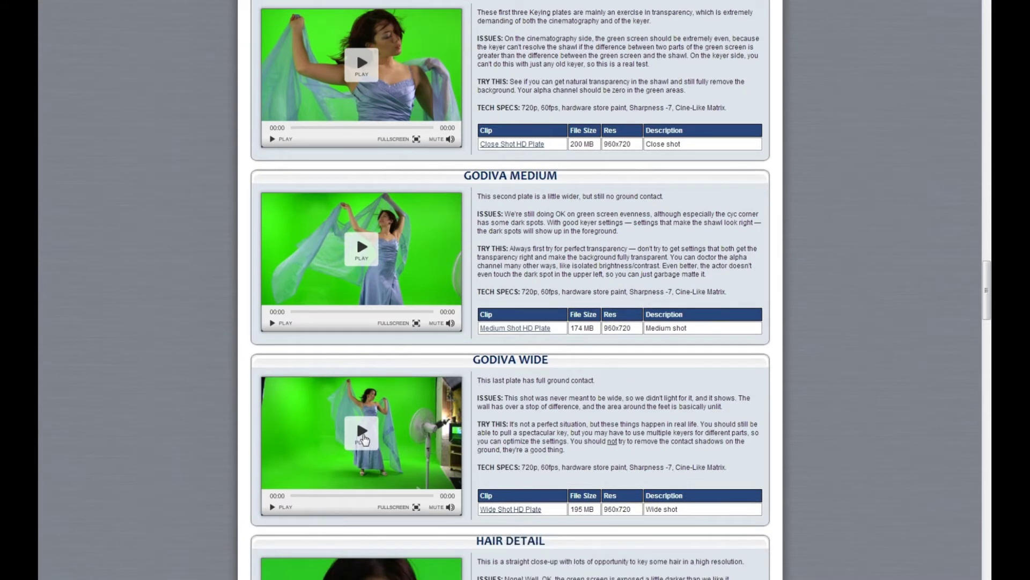
scroll(364, 439, "down", 2)
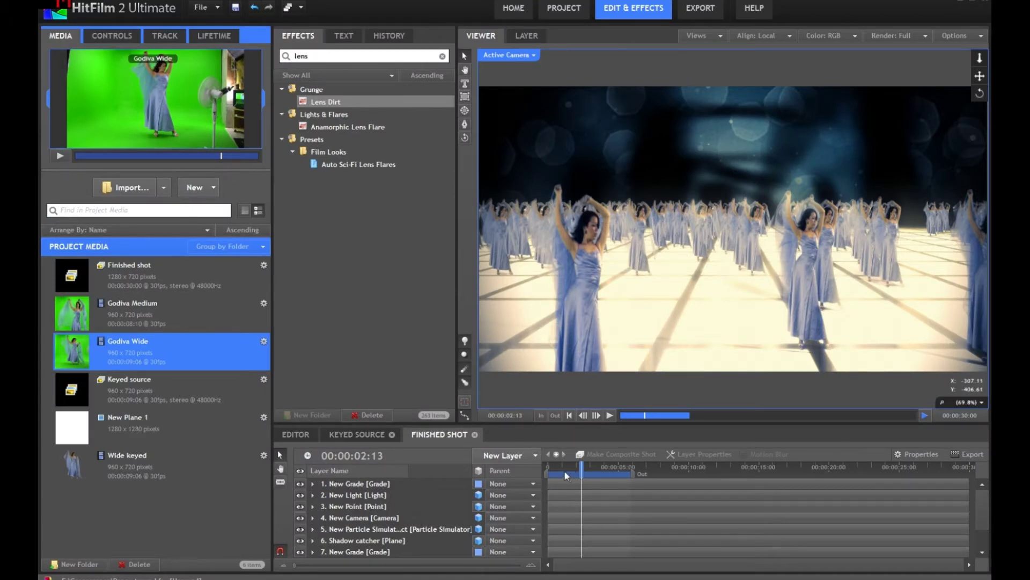
Make a composite shot named 'Source texture' from the Godiva Wide clip and scrub through it
left_click_drag(564, 474, 572, 474)
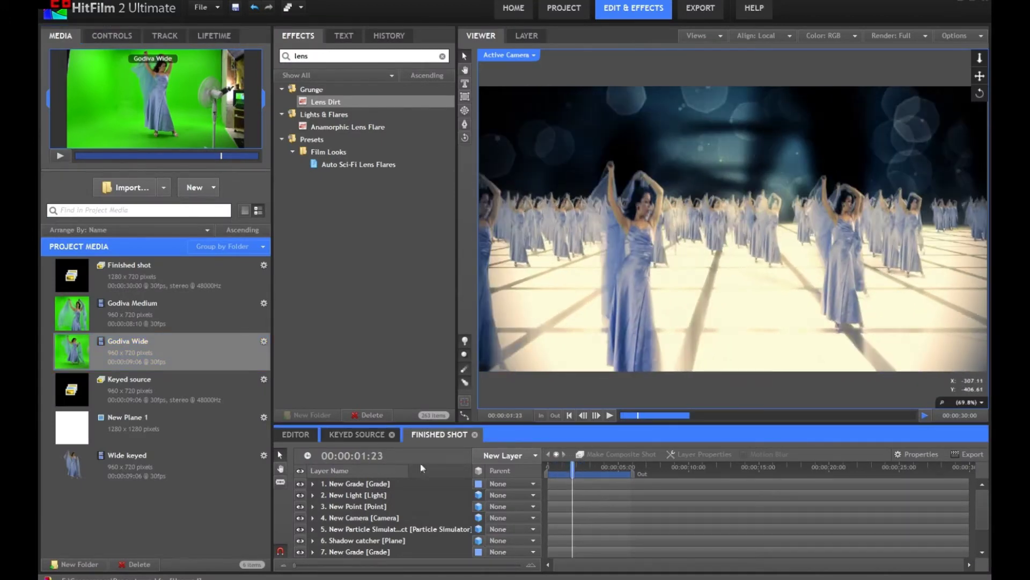
left_click(147, 365)
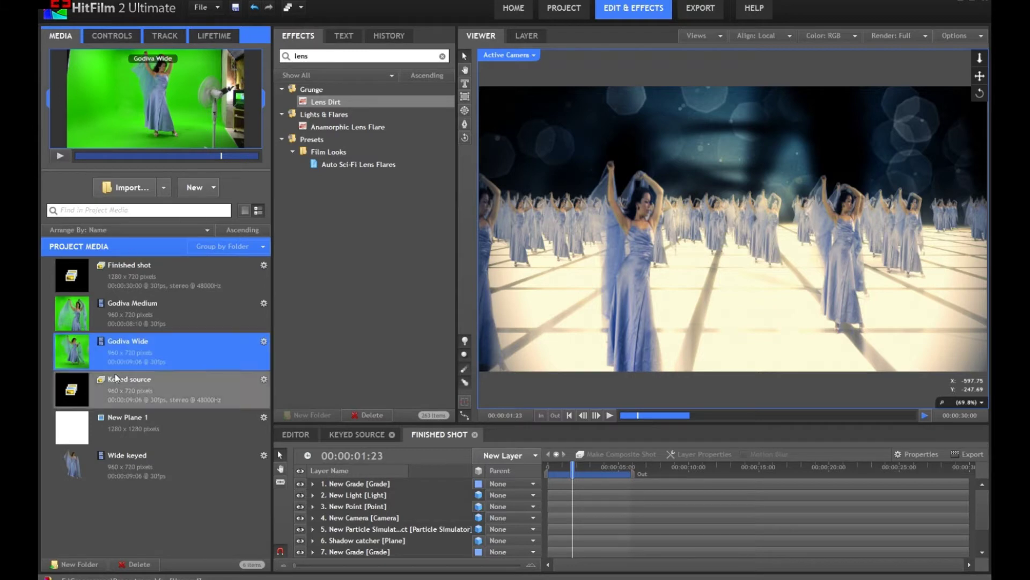
right_click(138, 346)
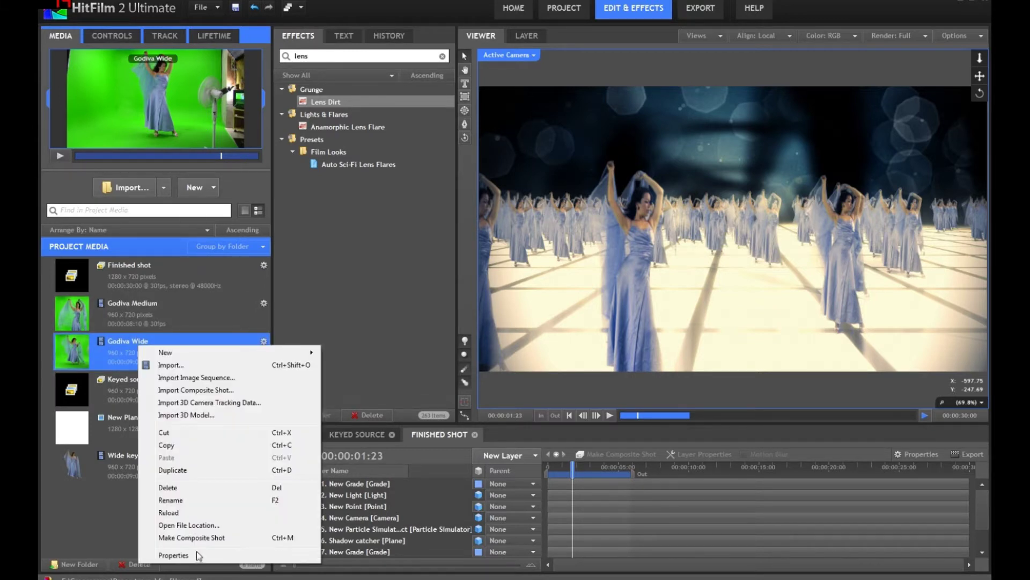
left_click(192, 538)
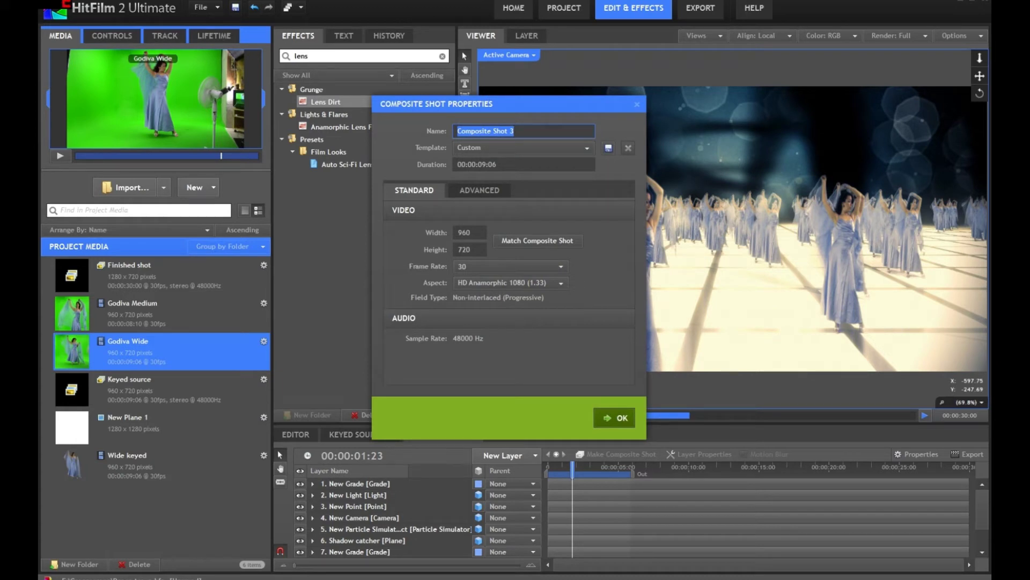
type("Source text")
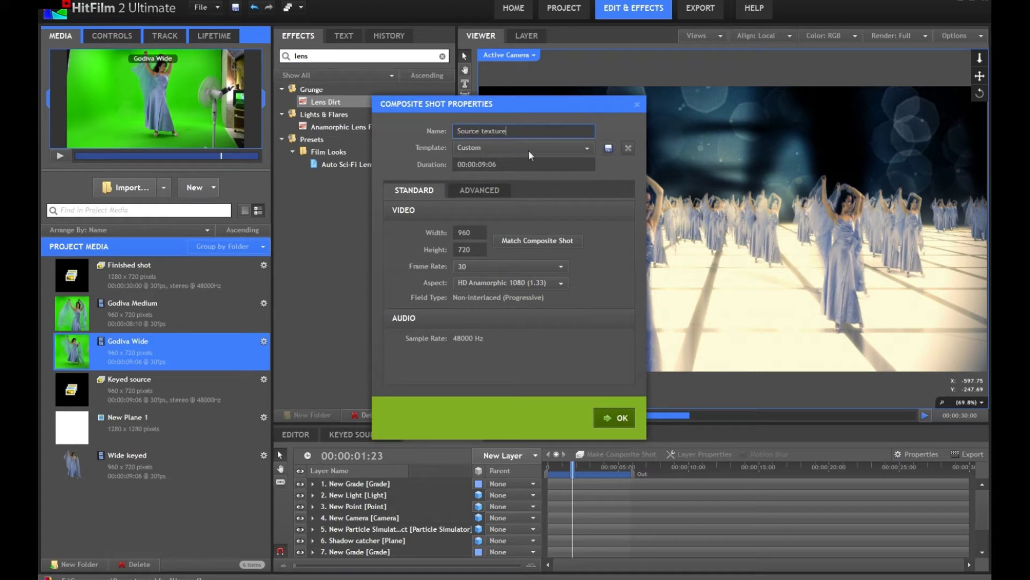
type("ure")
left_click(625, 418)
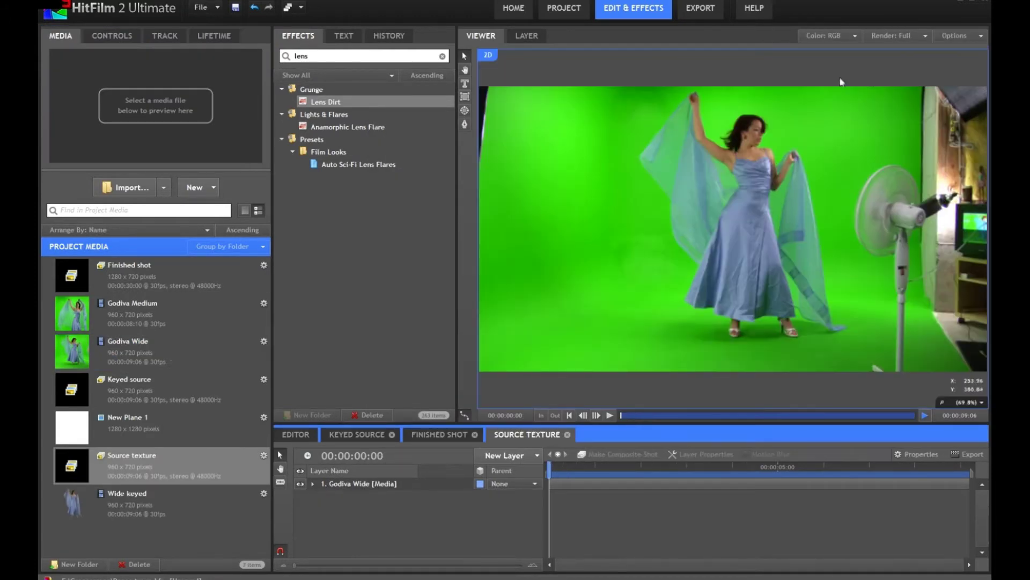
left_click_drag(558, 470, 650, 470)
left_click_drag(597, 449, 549, 470)
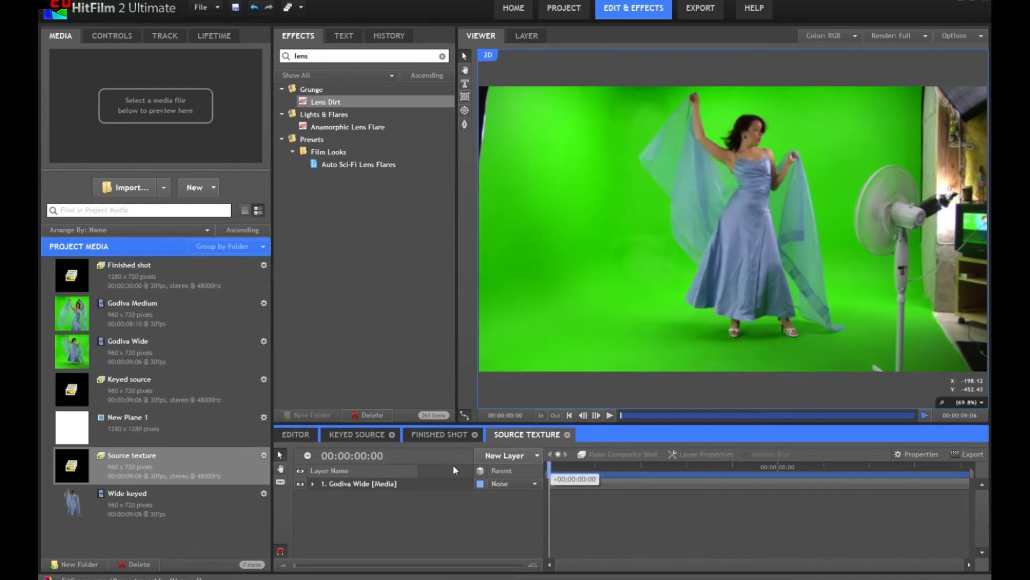
Apply Chroma Key to Godiva Wide, pick the green backdrop colour, and view the matte
left_click(308, 56)
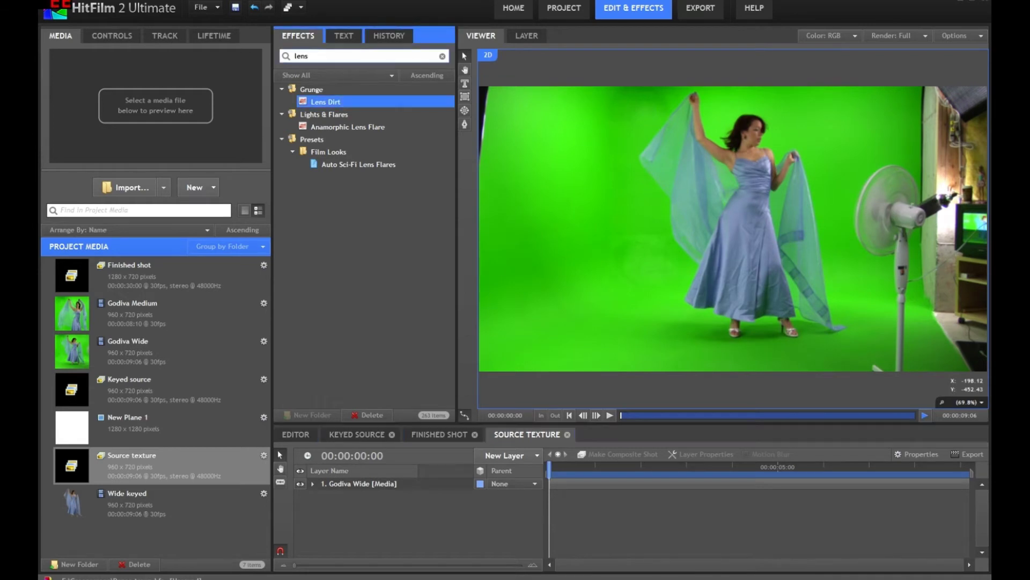
key("BackSpace")
key("BackSpace")
key("BackSpace")
key("BackSpace")
type("key")
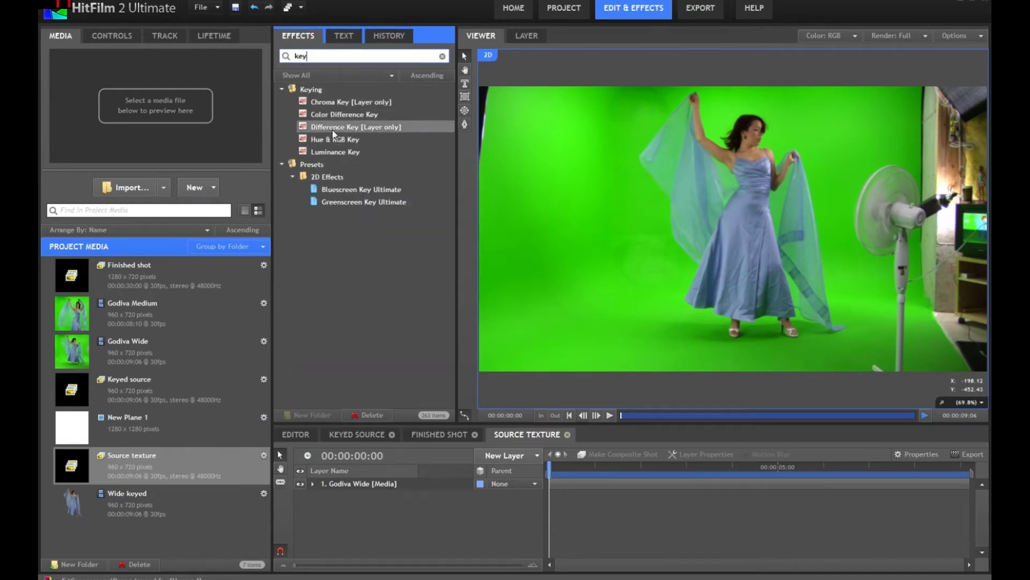
left_click_drag(337, 114, 369, 483)
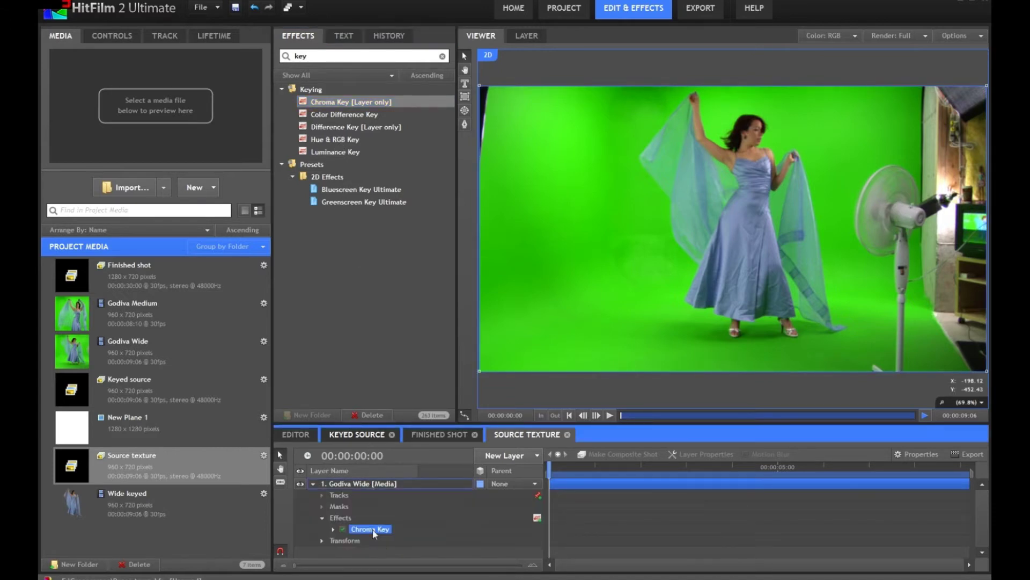
double_click(373, 530)
left_click(157, 135)
left_click(635, 198)
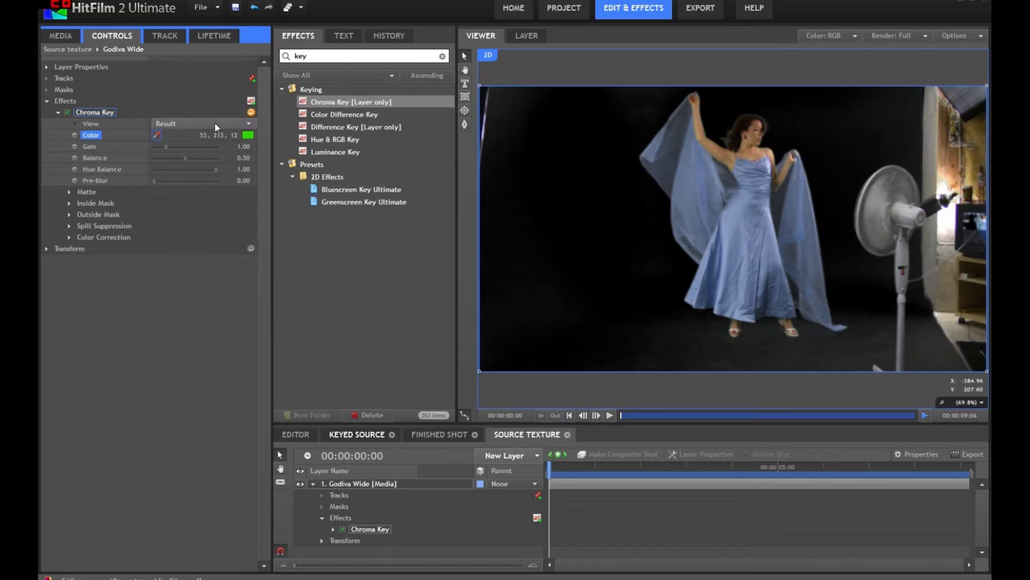
left_click(214, 124)
left_click(186, 156)
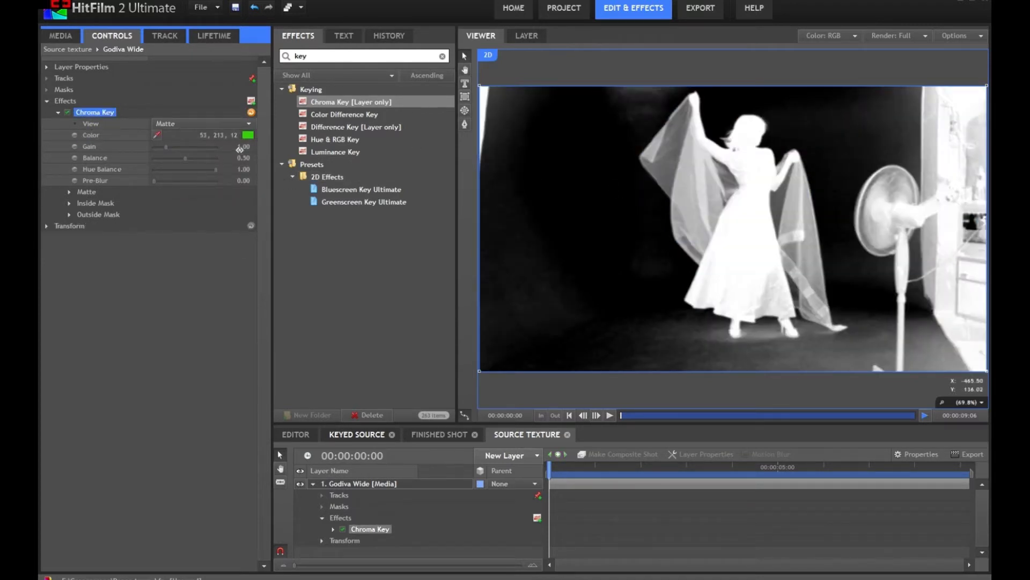
Tune the matte: adjust gain, balance 0.00, lower Clip Foreground, raise Clip Rollback to 41
left_click_drag(245, 147, 251, 149)
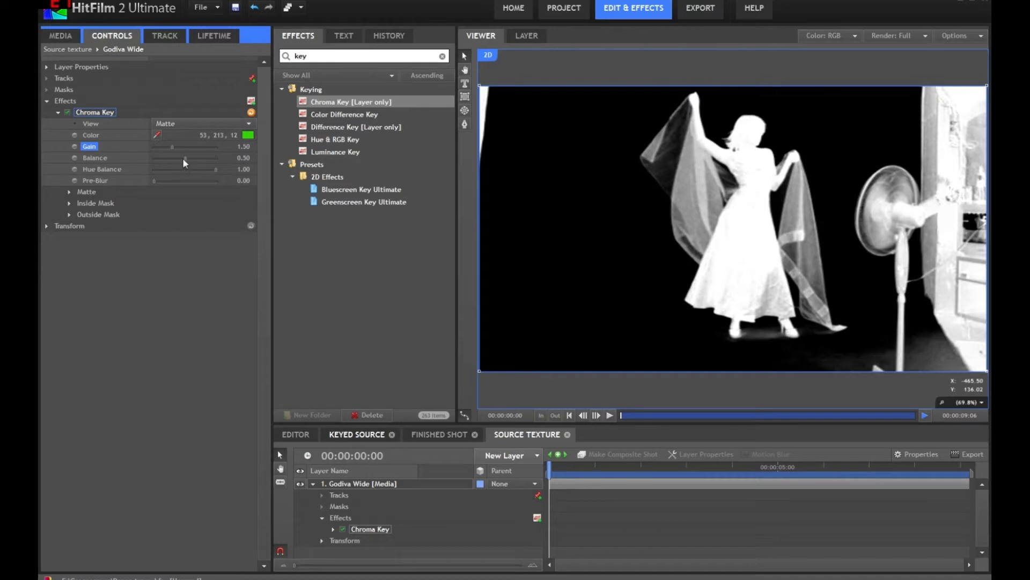
left_click_drag(182, 158, 145, 161)
left_click_drag(210, 173, 324, 163)
left_click(70, 191)
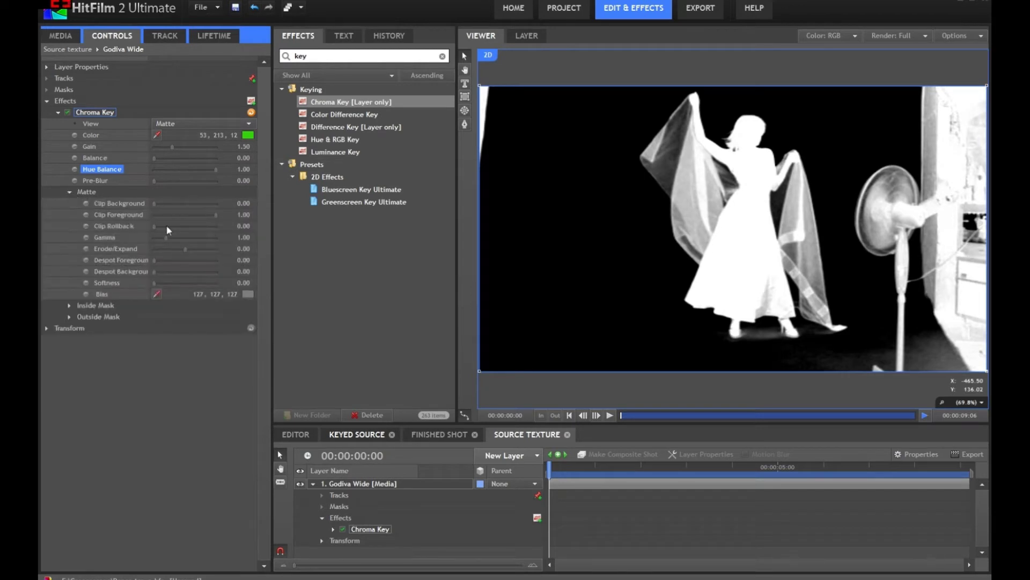
left_click_drag(240, 214, 246, 205)
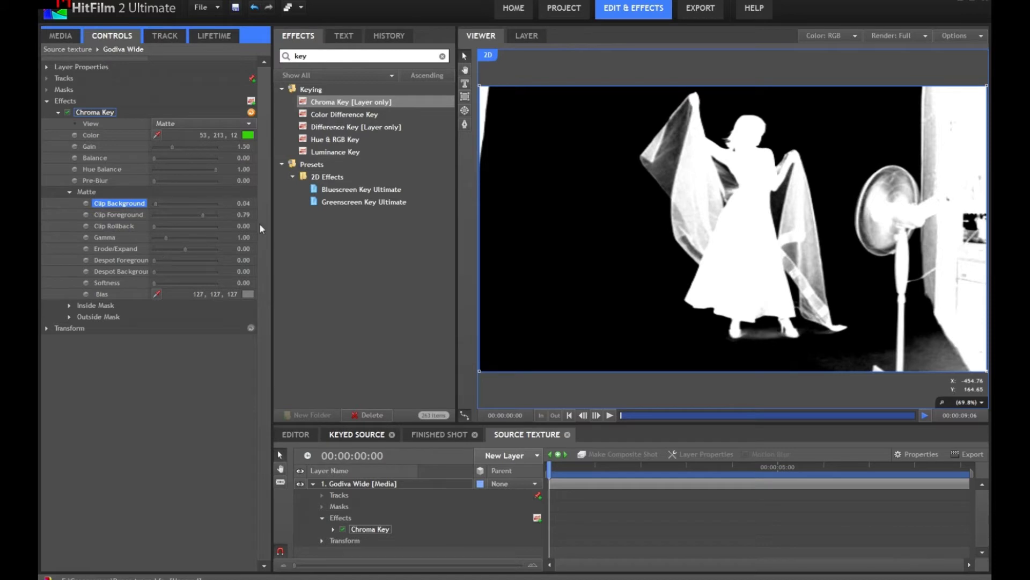
left_click_drag(247, 226, 276, 231)
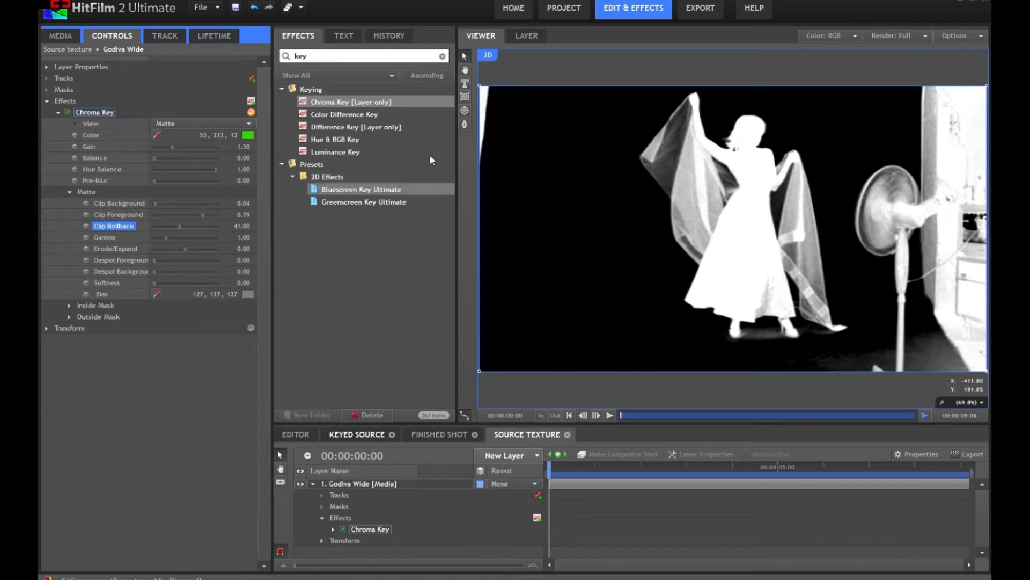
left_click(465, 152)
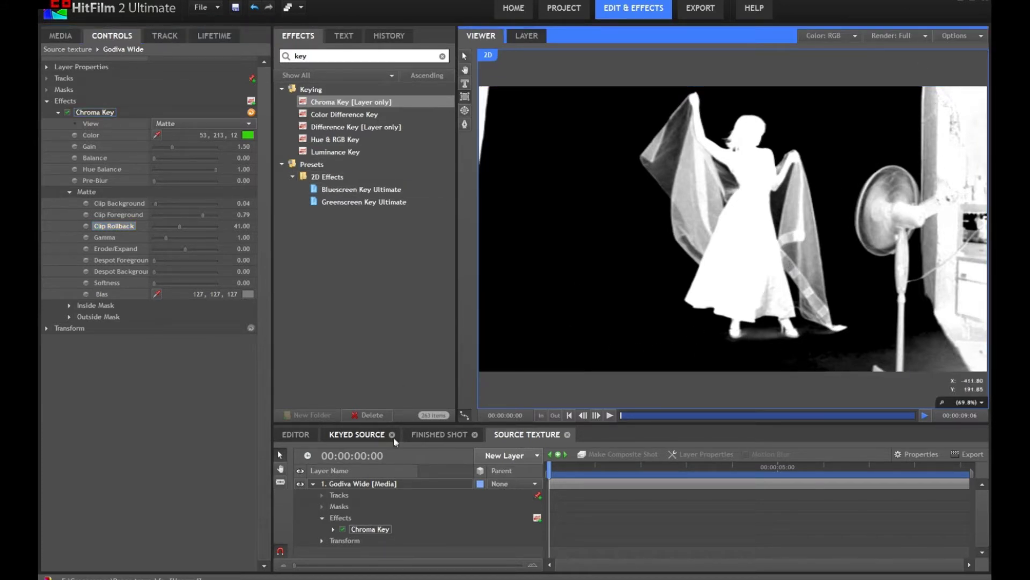
Draw a rectangle mask around the dancer on Godiva Wide and set the Chroma Key view to Result
left_click(415, 482)
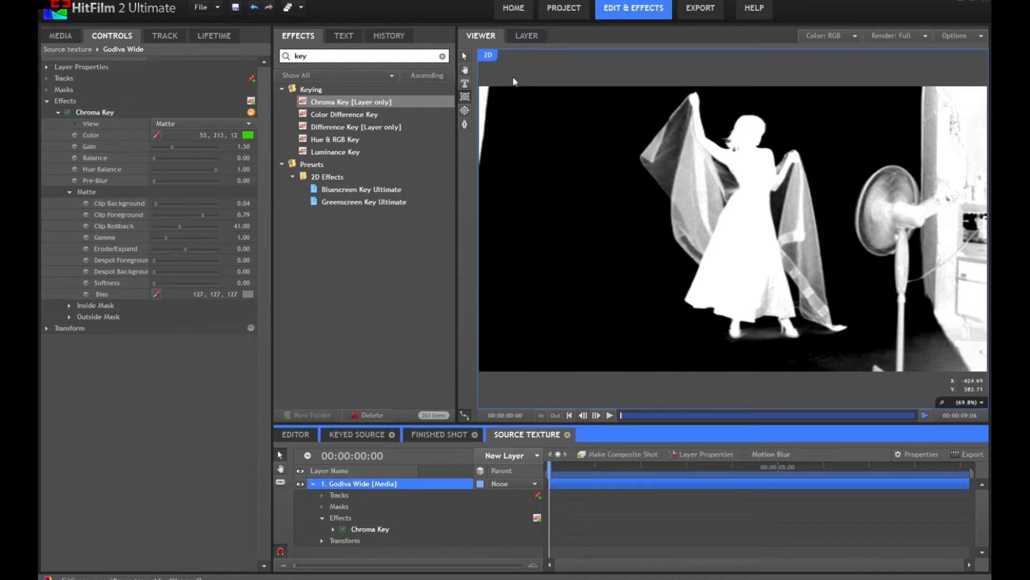
left_click_drag(532, 79, 858, 356)
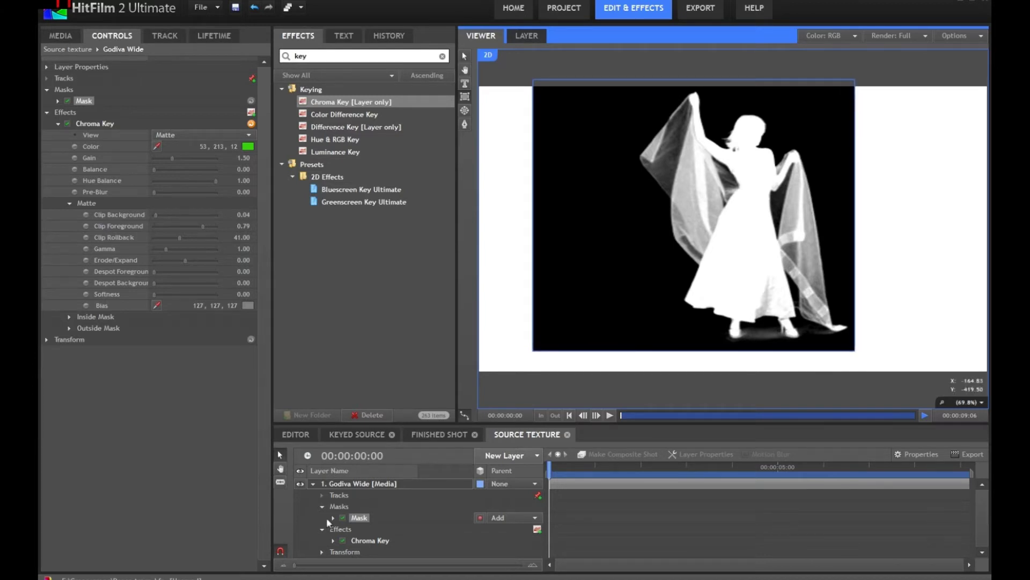
left_click(161, 136)
left_click(172, 195)
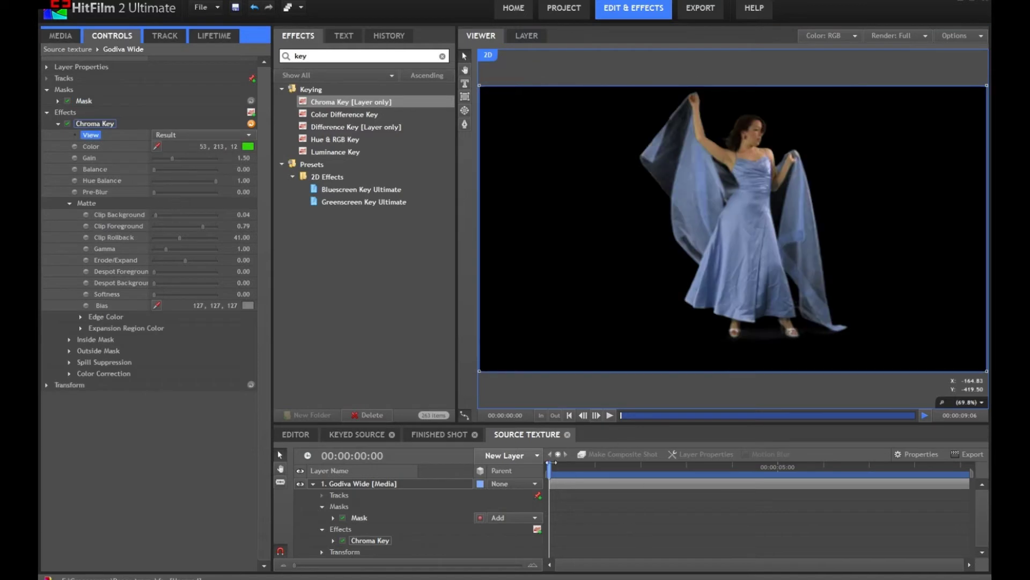
left_click_drag(549, 466, 278, 450)
Create a composite shot named 'Cloned dancers', then undo it
left_click(59, 35)
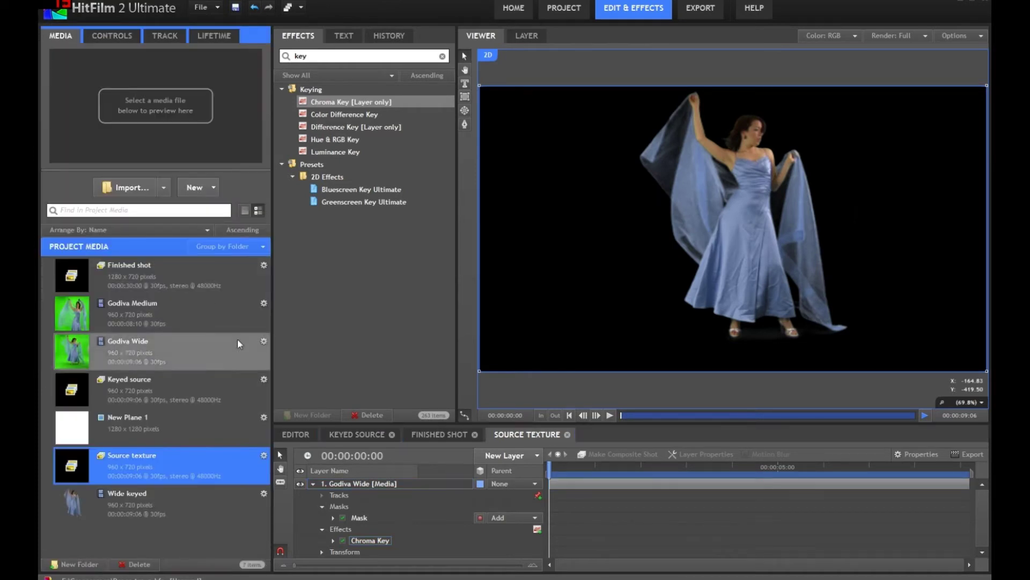
left_click(191, 194)
left_click(225, 210)
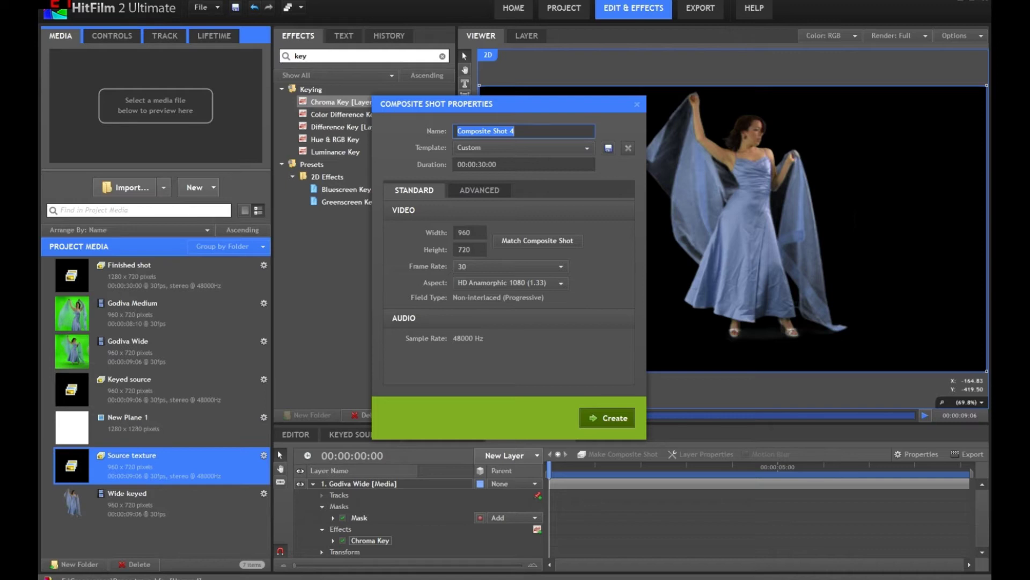
type("Cloned dancers")
key("Return")
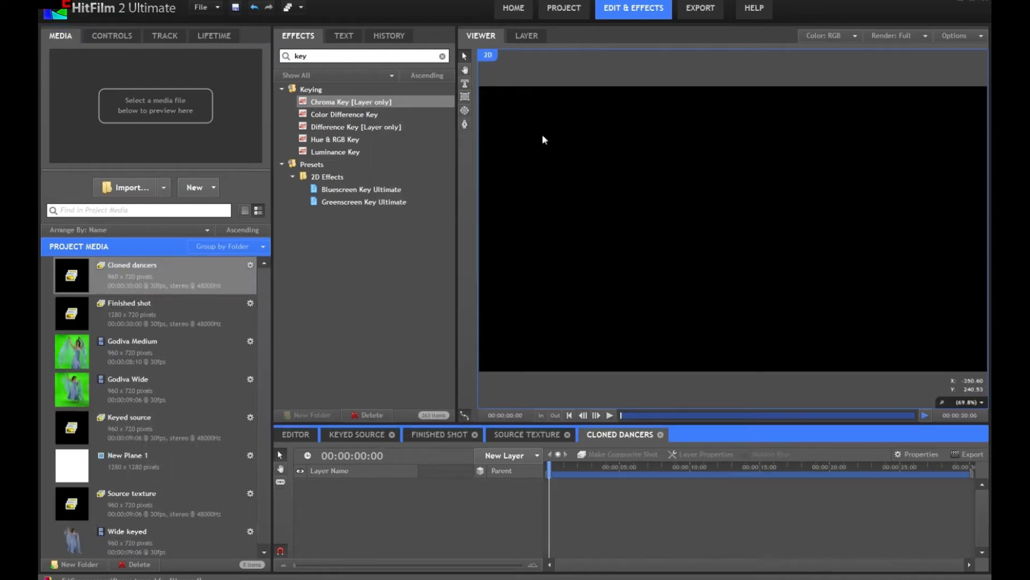
key("ctrl+z")
Create a 'cloned dancers' composite shot from the 720p 25 preset at 30 fps
left_click(196, 191)
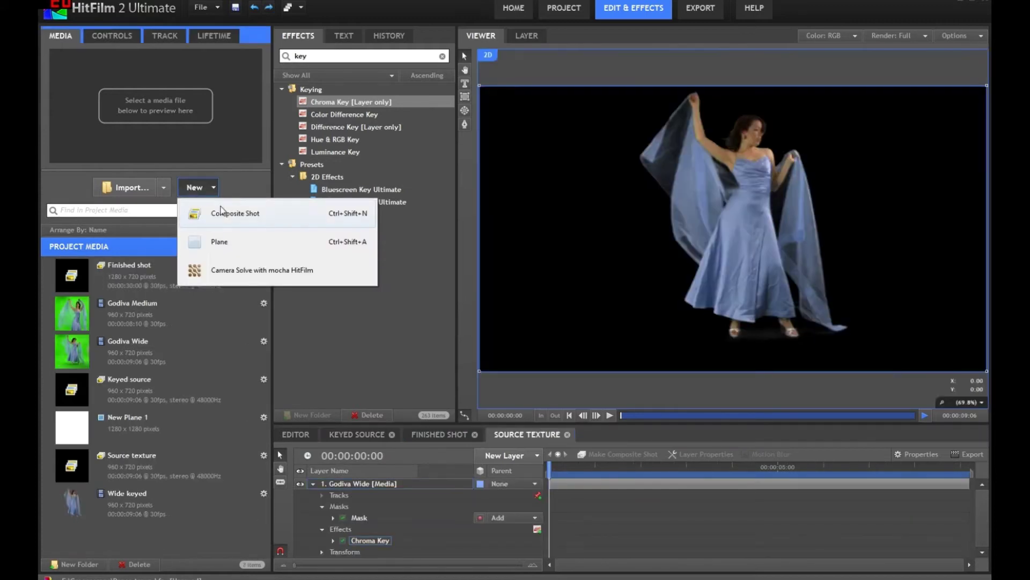
left_click(221, 211)
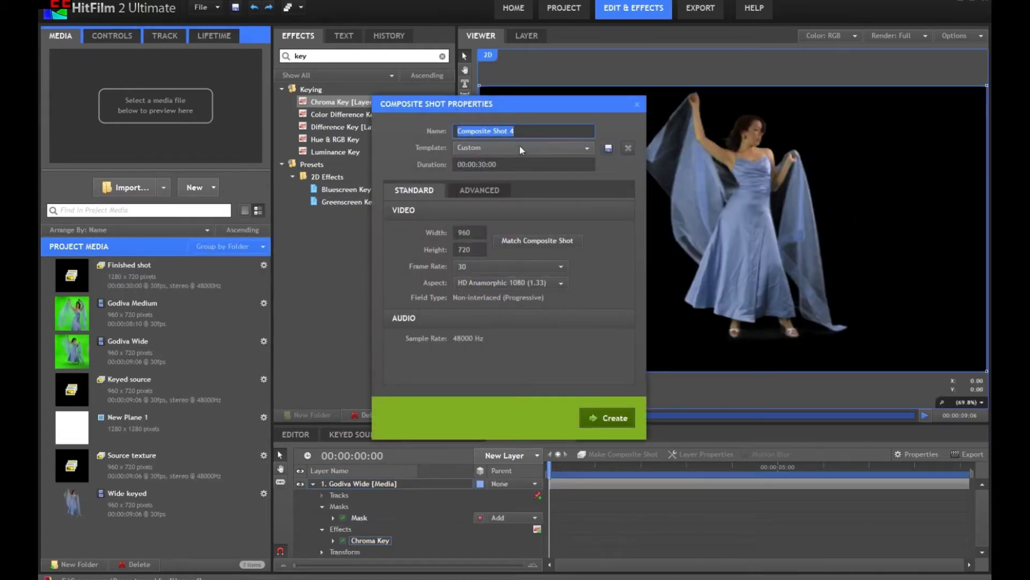
left_click(519, 145)
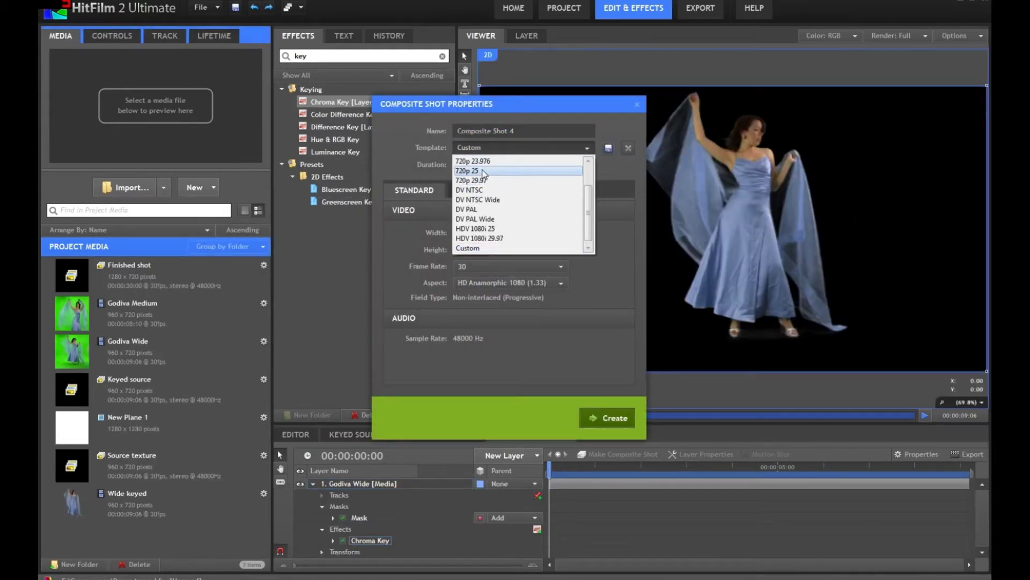
left_click(480, 170)
left_click(483, 266)
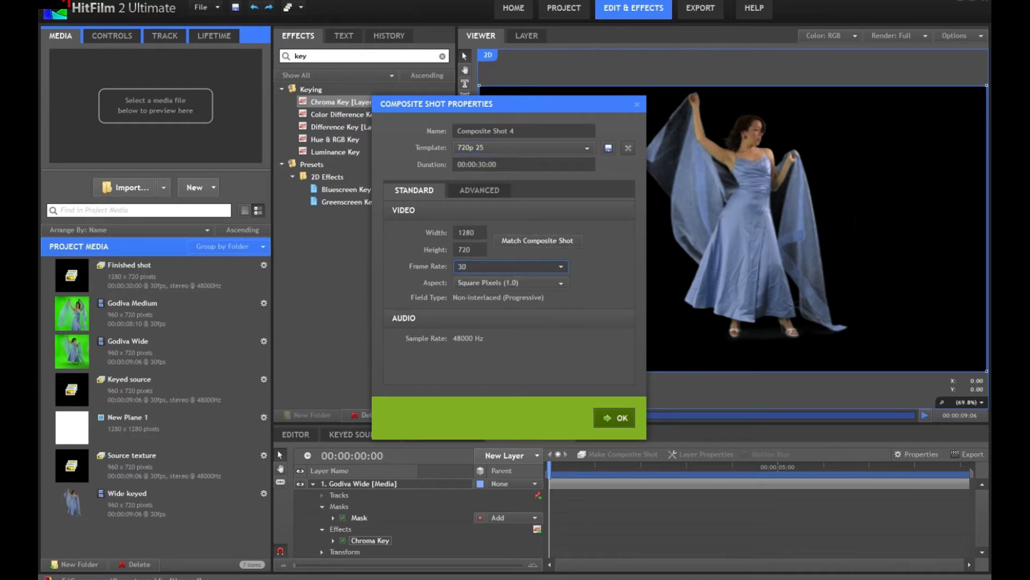
key("Tab")
type("cloned ")
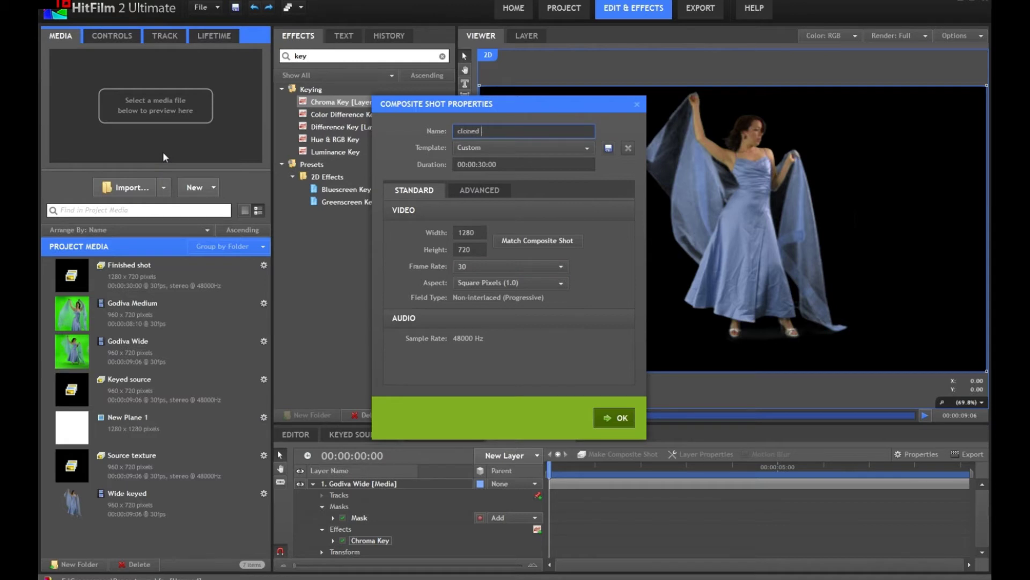
type("dancers")
key("Return")
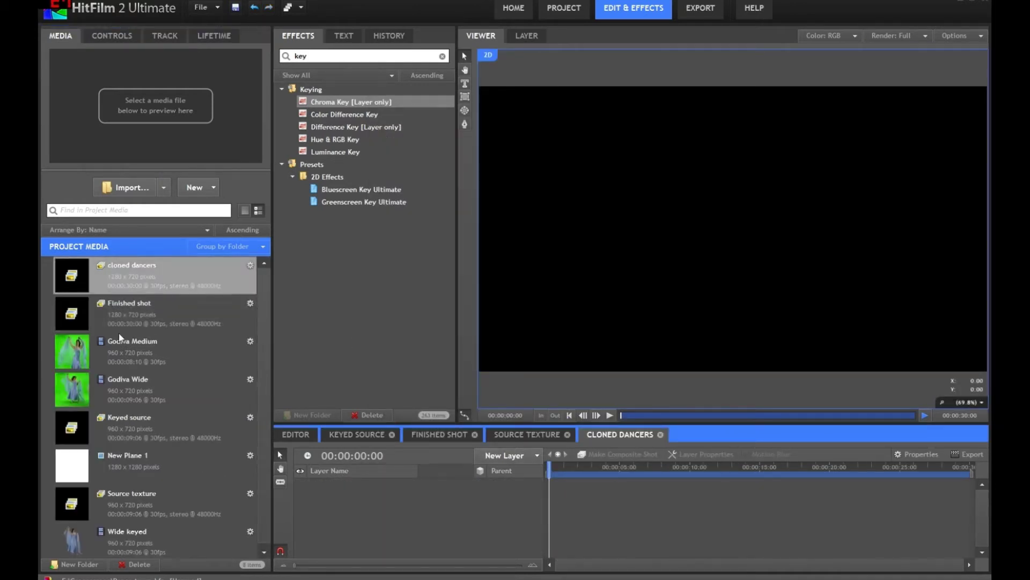
Add the Source texture composite to the cloned dancers timeline and preview it
left_click_drag(123, 501, 365, 514)
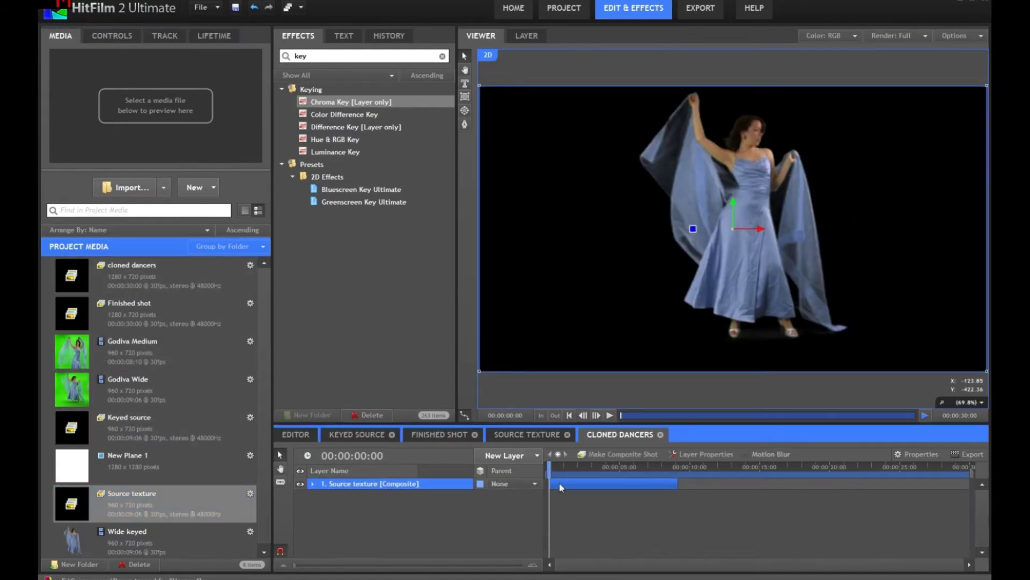
left_click_drag(550, 465, 397, 487)
left_click(349, 56)
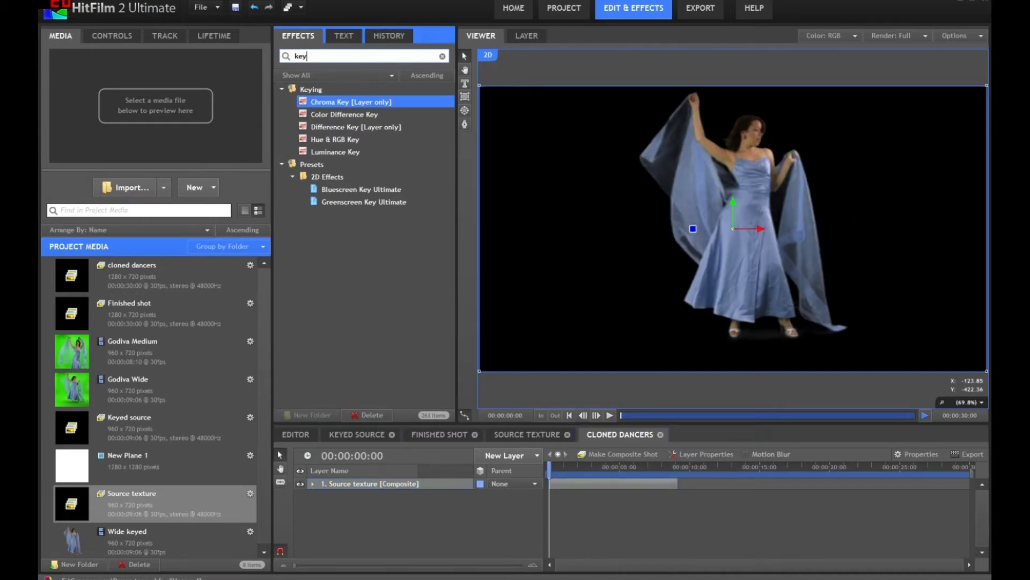
Search effects for 'part' and add a Particle Simulator layer to the shot
key("BackSpace")
key("BackSpace")
key("BackSpace")
type("part")
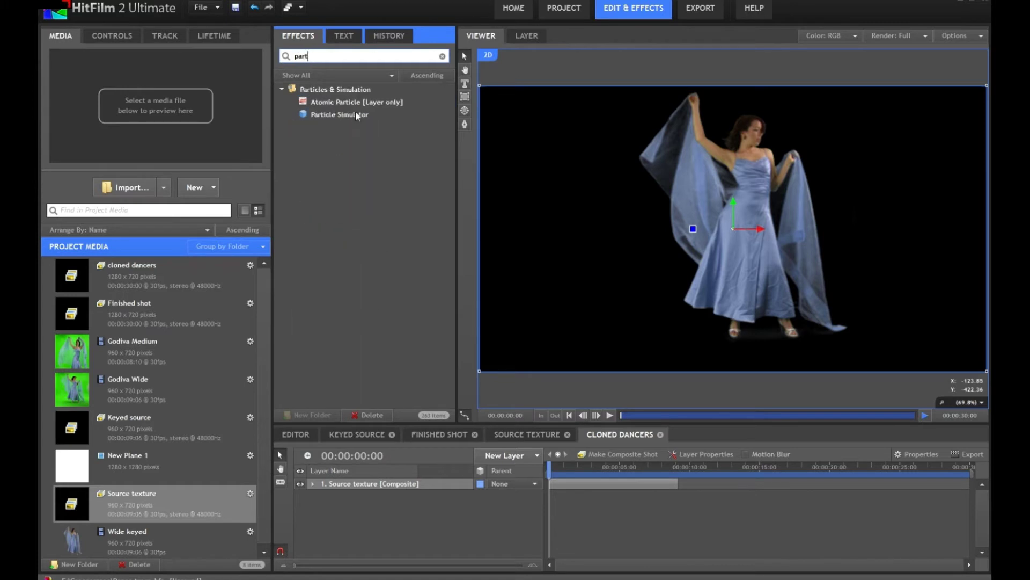
left_click_drag(336, 115, 440, 478)
mouse_move(558, 471)
left_mouse_down()
mouse_move(590, 469)
mouse_move(547, 470)
left_mouse_up()
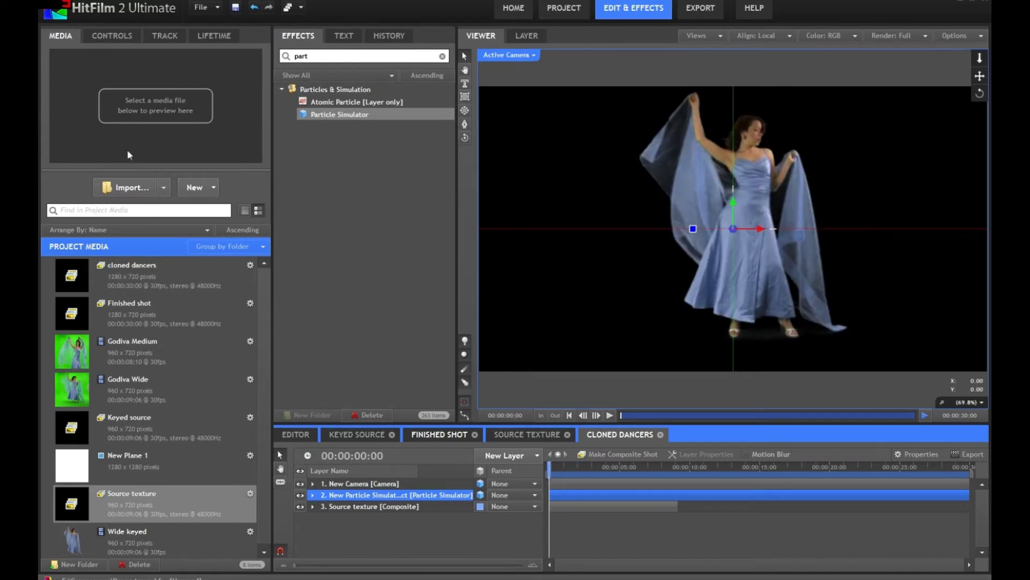
Set the particle Appearance texture source to the layer '3. Source texture'
left_click(112, 35)
left_click(47, 112)
left_click(59, 125)
left_click(69, 169)
left_click(82, 180)
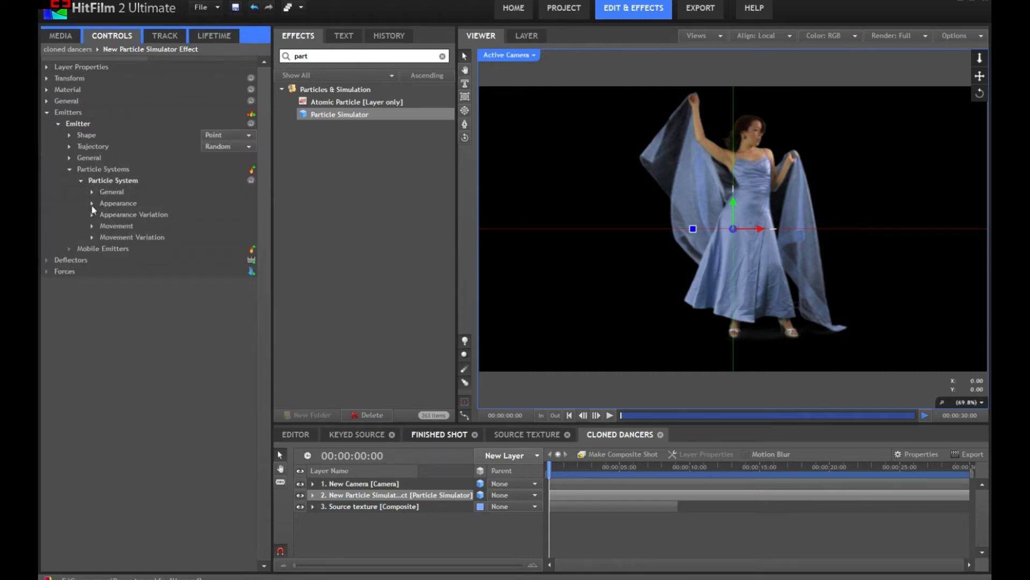
left_click(92, 204)
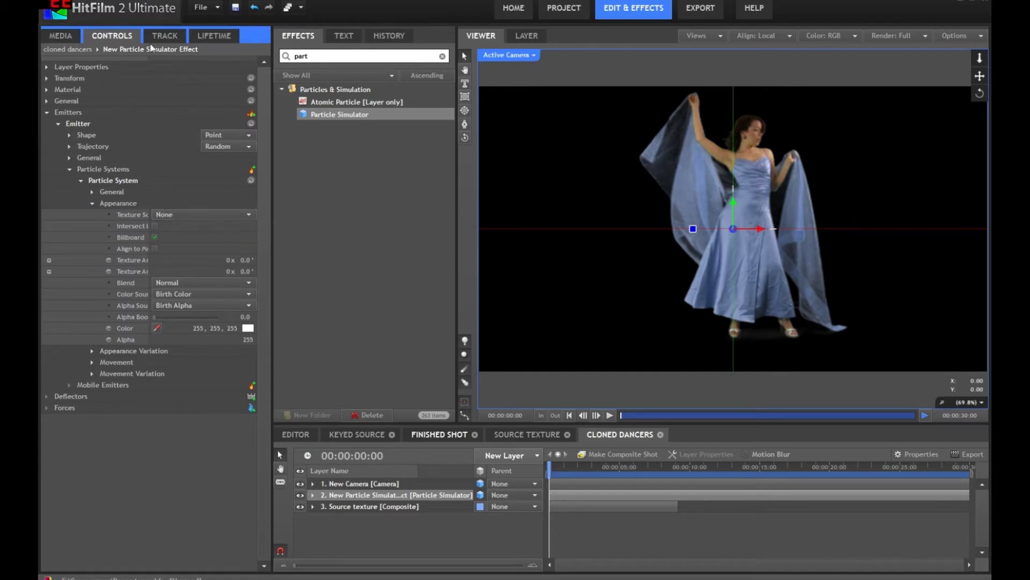
left_click(215, 214)
left_click(203, 237)
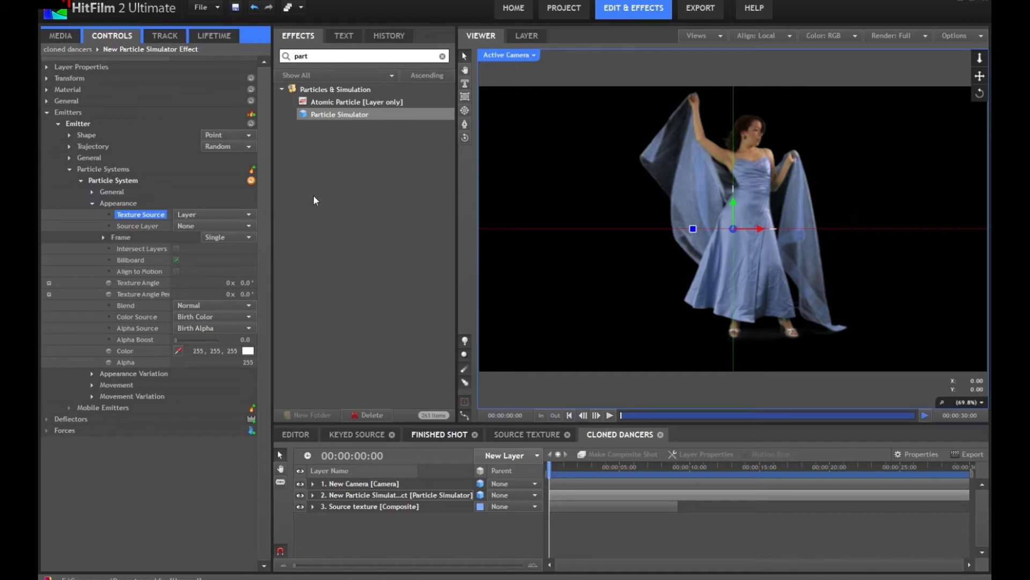
left_click(198, 226)
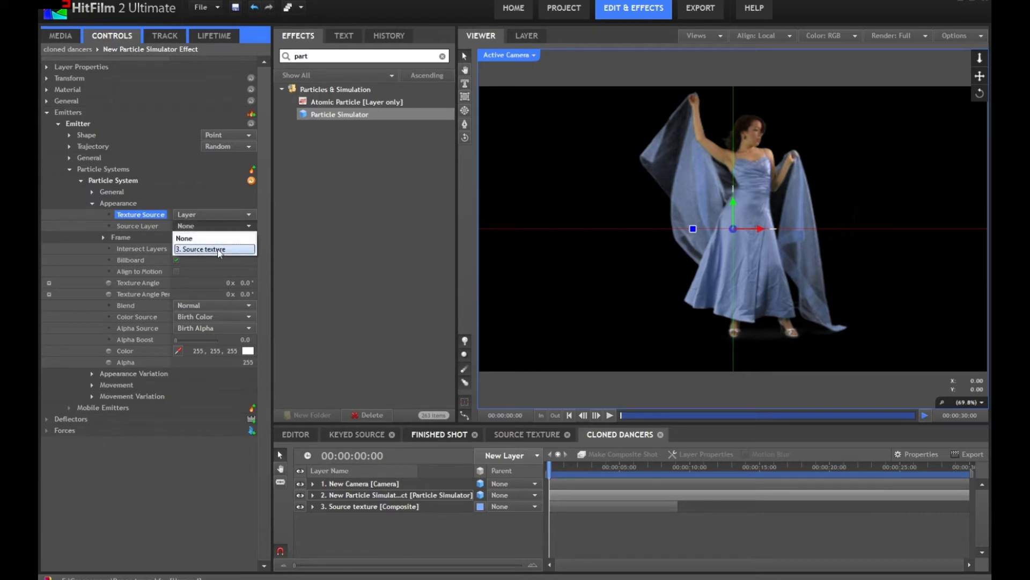
left_click(218, 250)
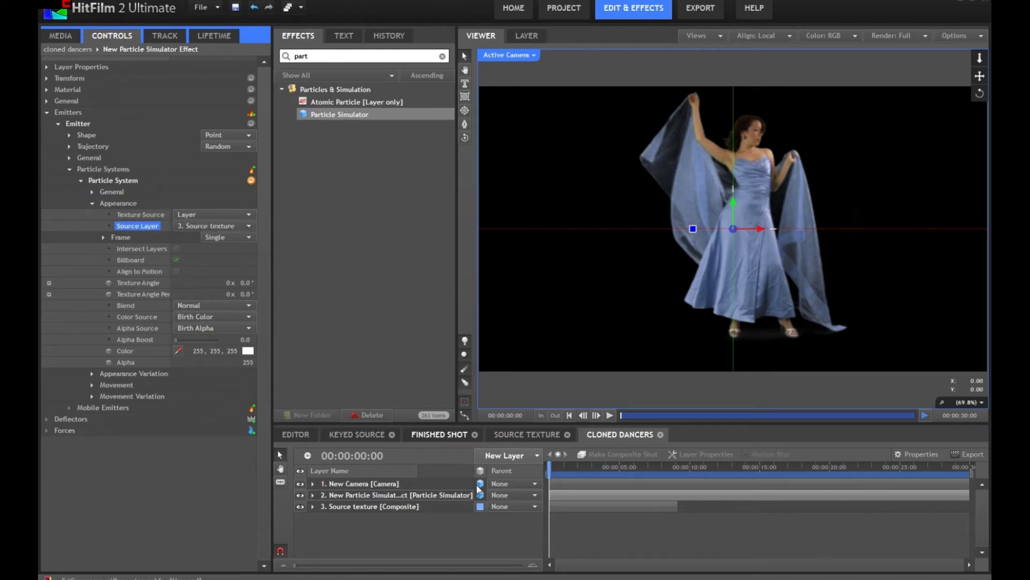
Hide the original dancer layer, scrub forward, and switch the viewer to Perspective
left_click(301, 506)
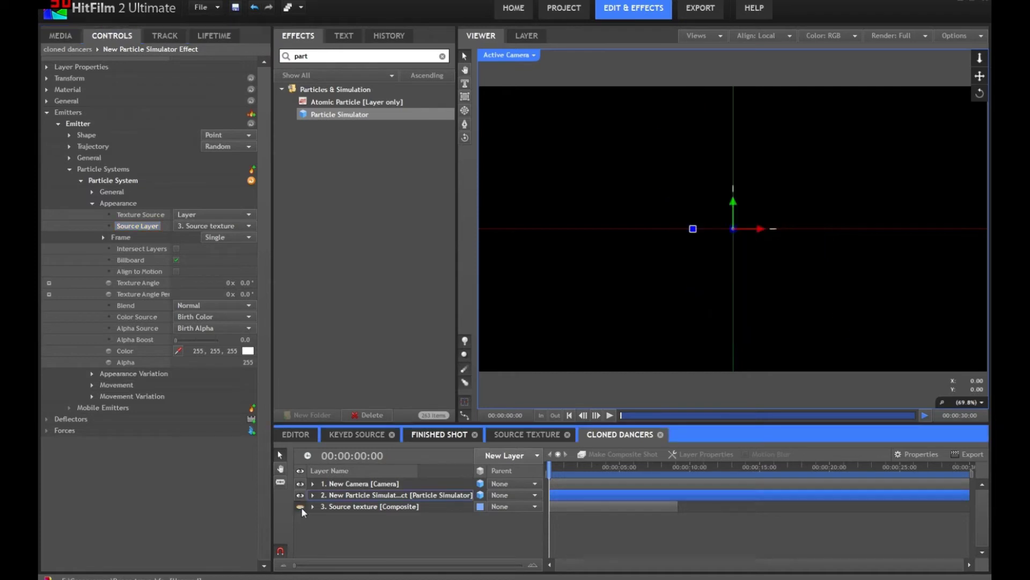
mouse_move(548, 472)
left_mouse_down()
mouse_move(594, 474)
mouse_move(559, 468)
left_mouse_up()
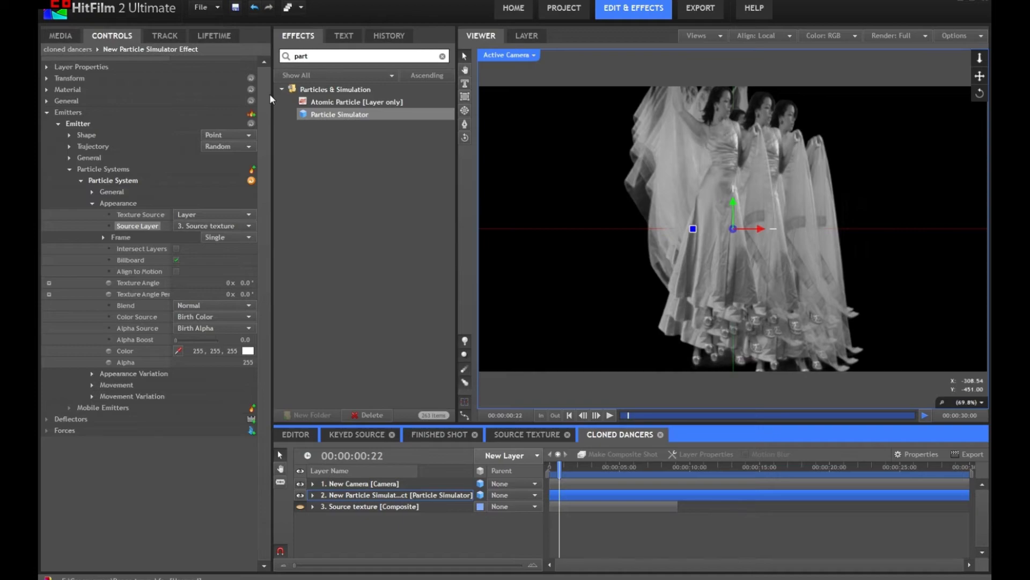
left_click(534, 56)
left_click(527, 92)
Set the emitter shape to Quad with X orientation 90° and scale 1635%
left_click_drag(659, 216, 729, 236)
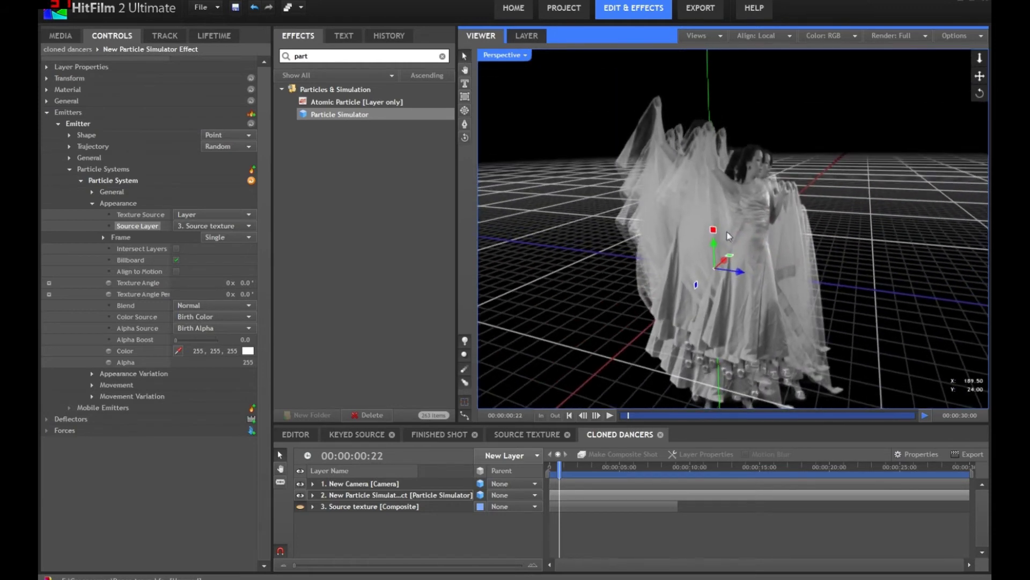
left_click(82, 135)
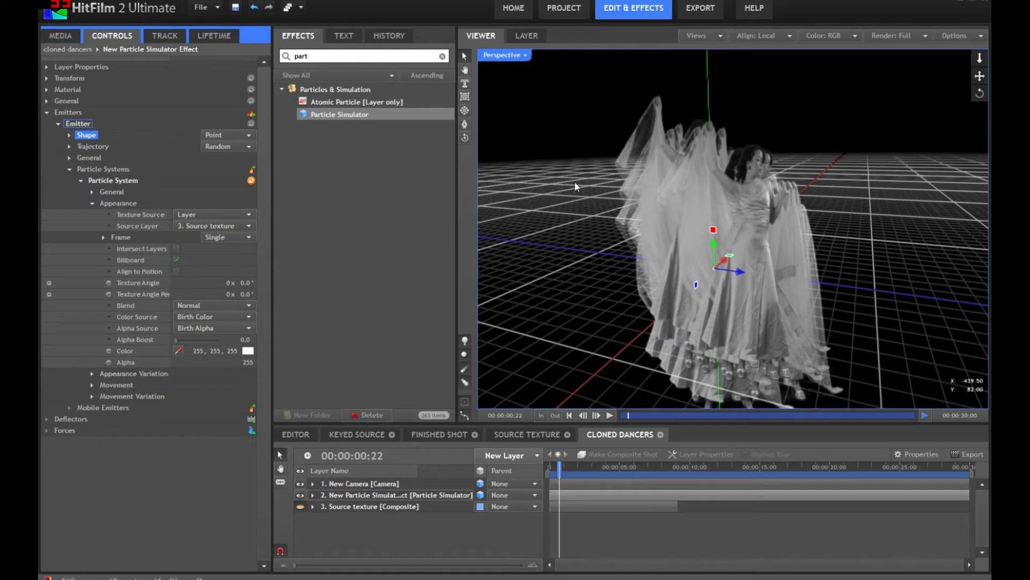
left_click(231, 135)
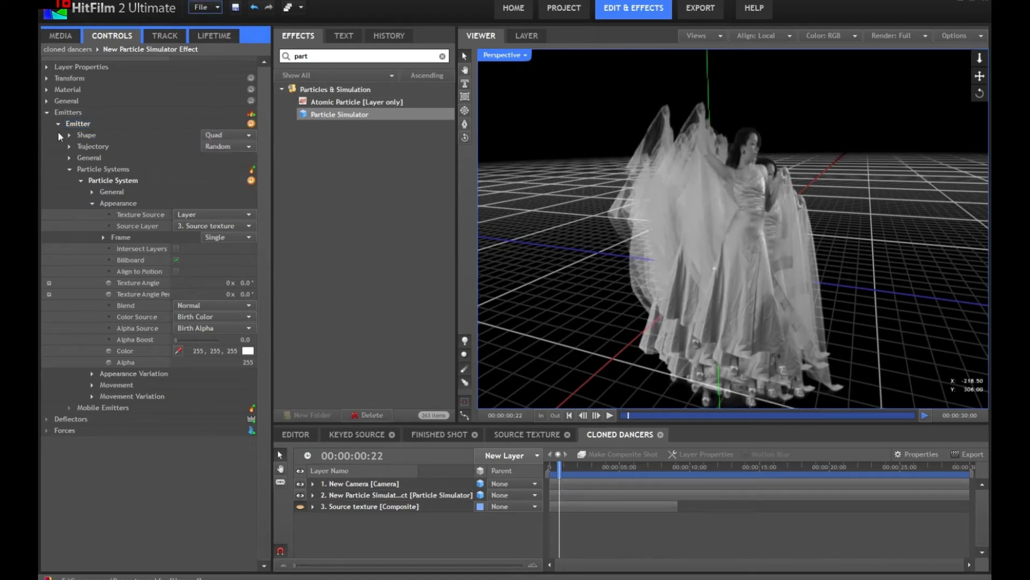
left_click(70, 135)
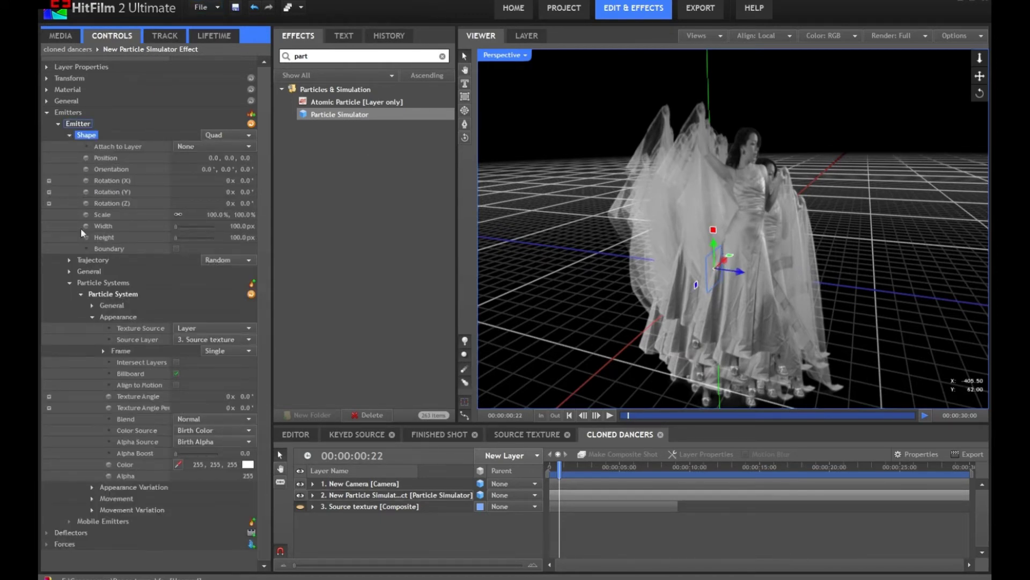
left_click(203, 168)
type("90")
key("Return")
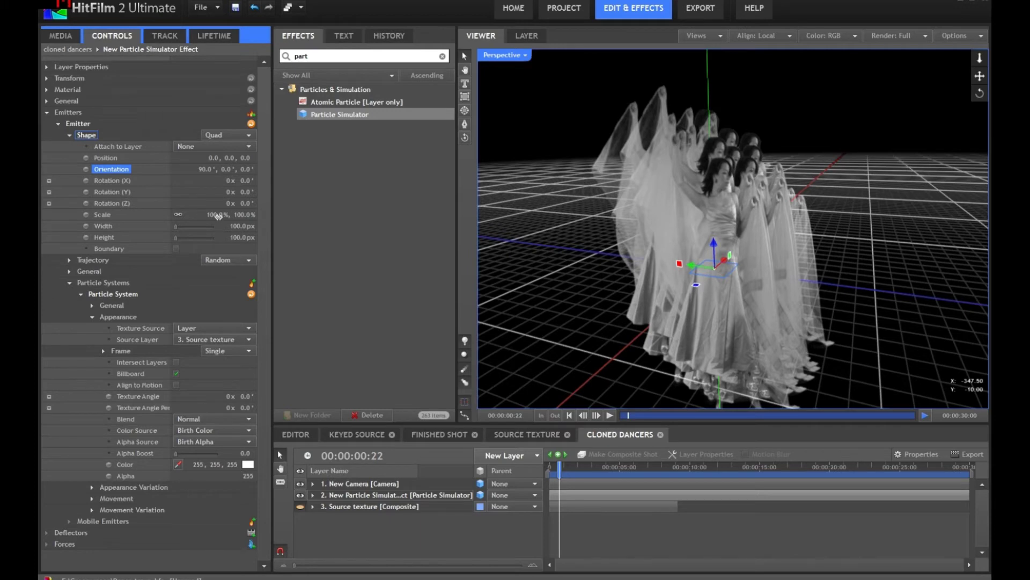
left_click_drag(219, 214, 944, 177)
Return the viewer to Active Camera, dolly back, and raise the emitter scale to 2740%
left_click(525, 56)
left_click(520, 69)
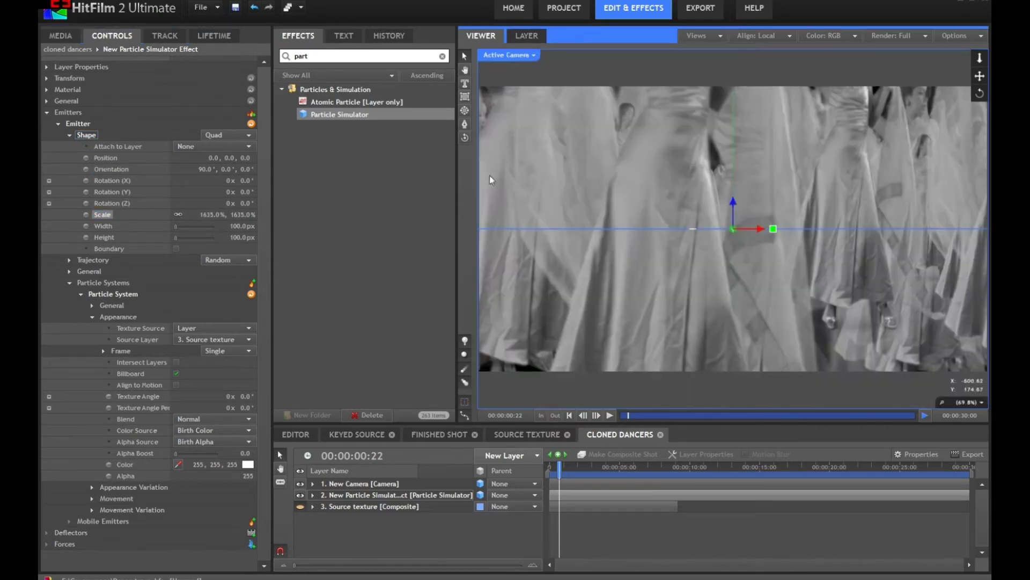
left_click_drag(981, 60, 982, 268)
left_click_drag(220, 214, 770, 175)
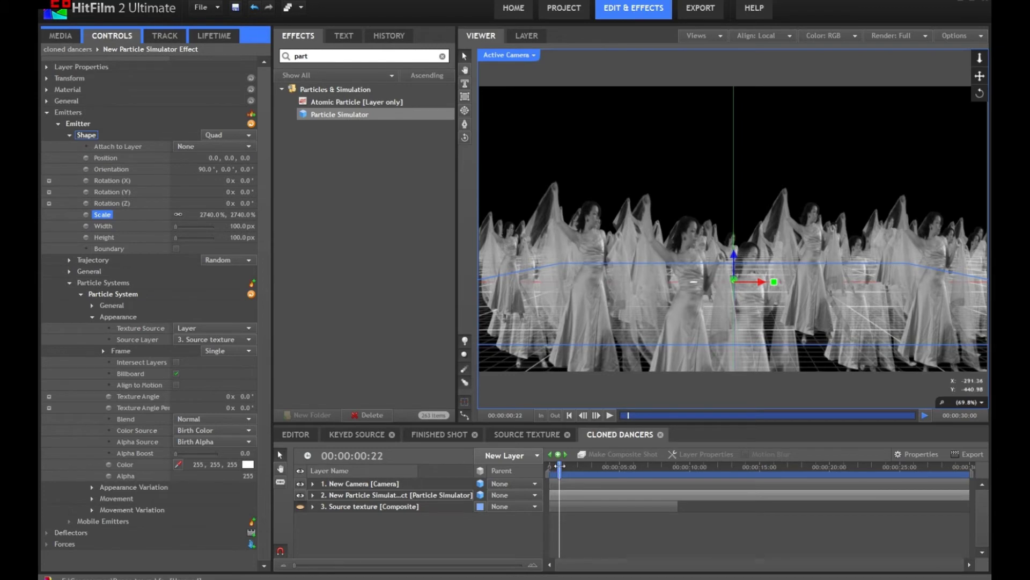
left_click_drag(558, 466, 583, 468)
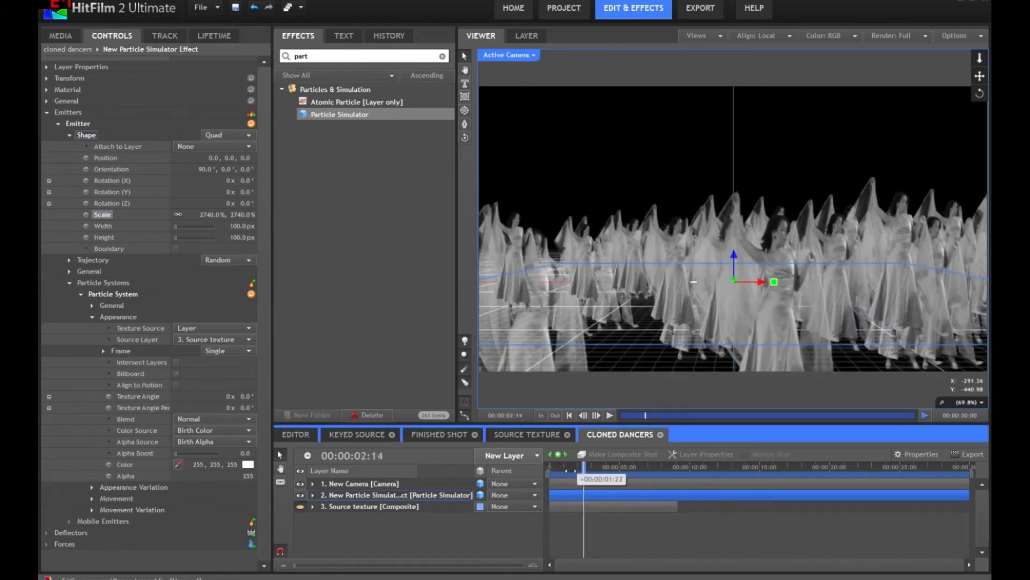
Set the particle Movement Speed to 0 so the dancers stay put
left_click_drag(570, 470, 562, 470)
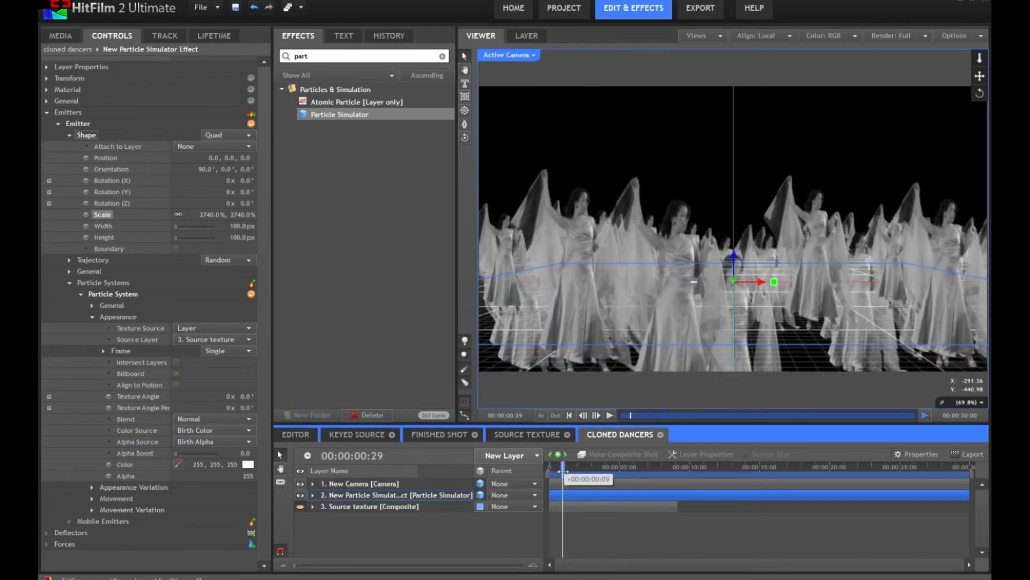
left_click(92, 499)
scroll(93, 501, "down", 4)
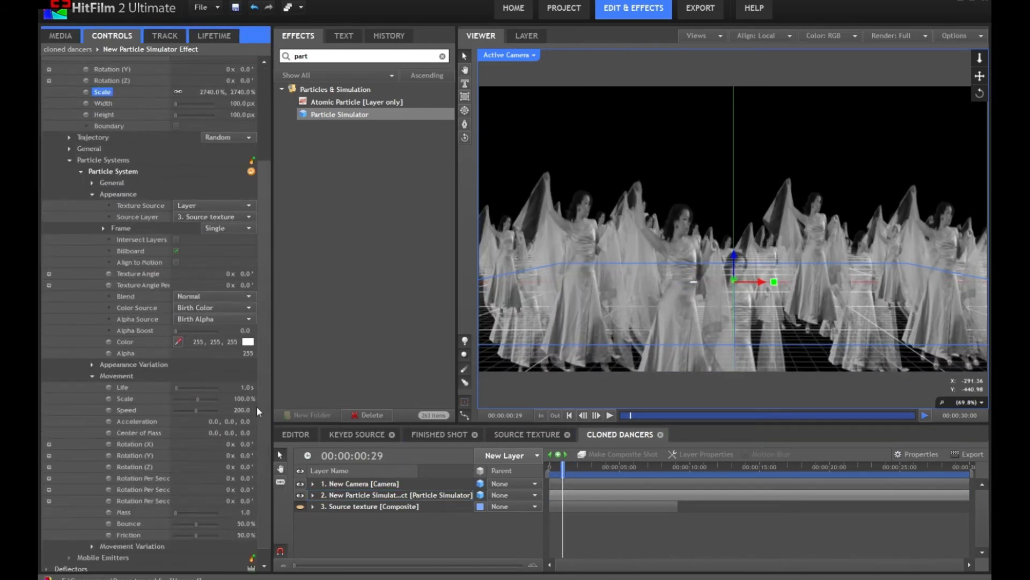
left_click(241, 409)
type("0")
key("Return")
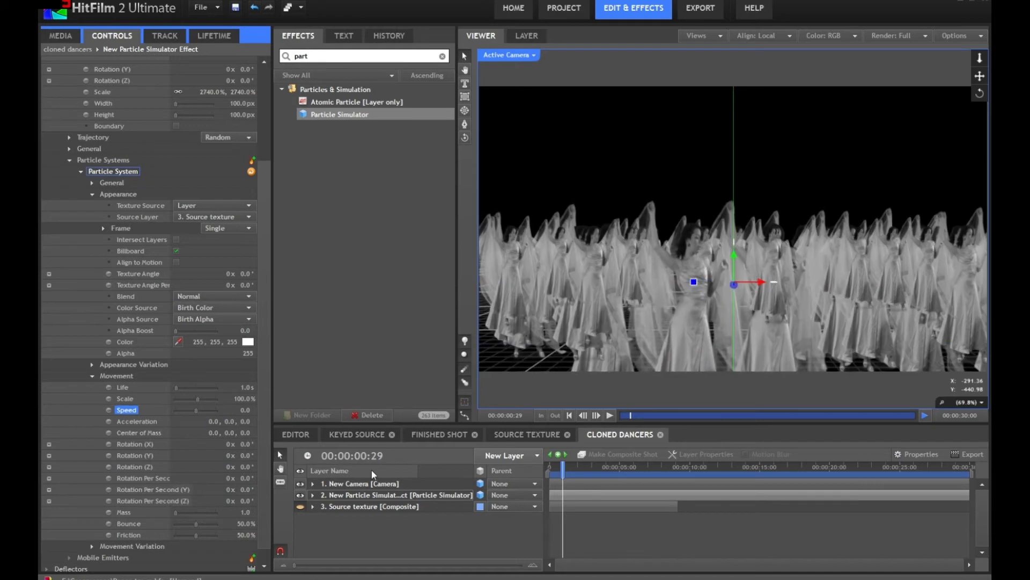
Rewind and play the emission, orbiting the viewer to inspect the dancer crowd on the floor
left_click(553, 466)
key("space")
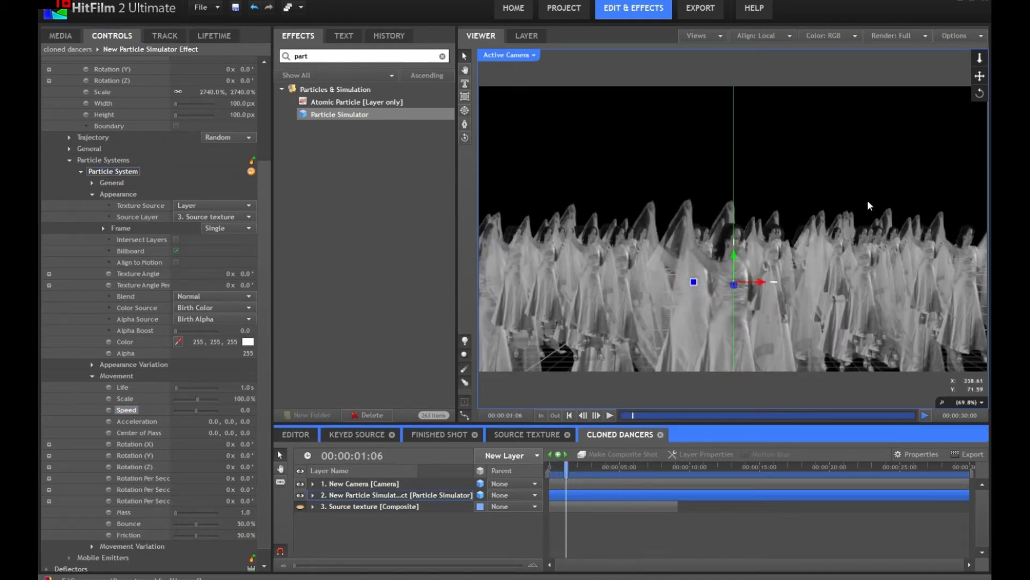
left_click_drag(985, 69, 951, 54)
left_click_drag(777, 268, 740, 208)
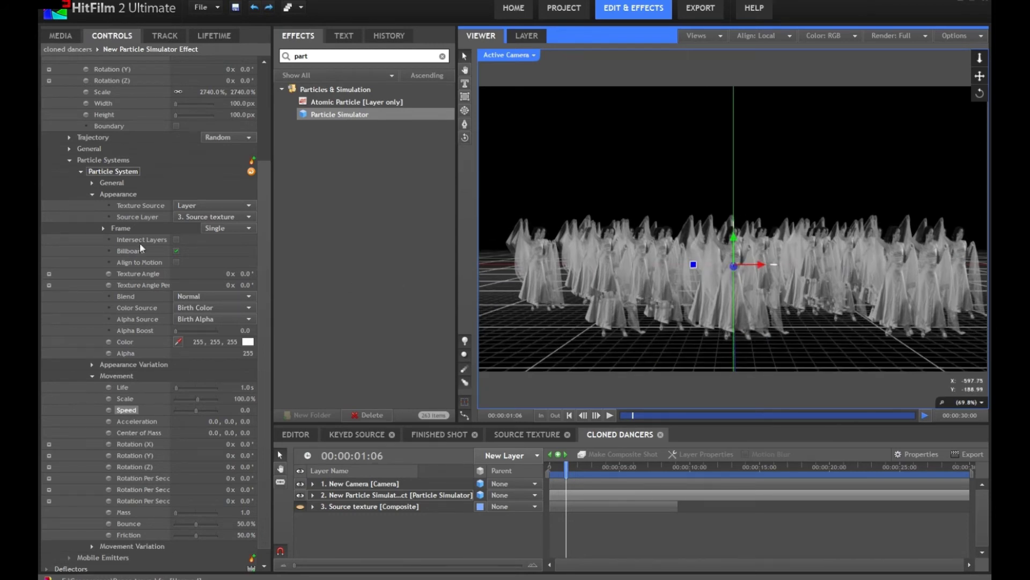
Switch the Appearance Color Source from Birth Color to Texture Color and rewind near the start
left_click(187, 310)
left_click(194, 320)
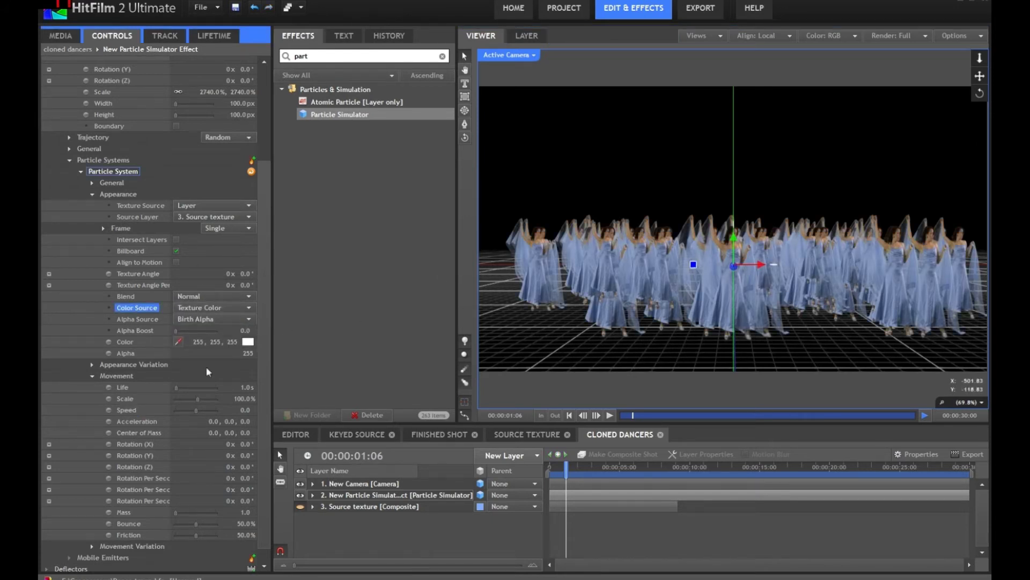
left_click_drag(566, 464, 528, 462)
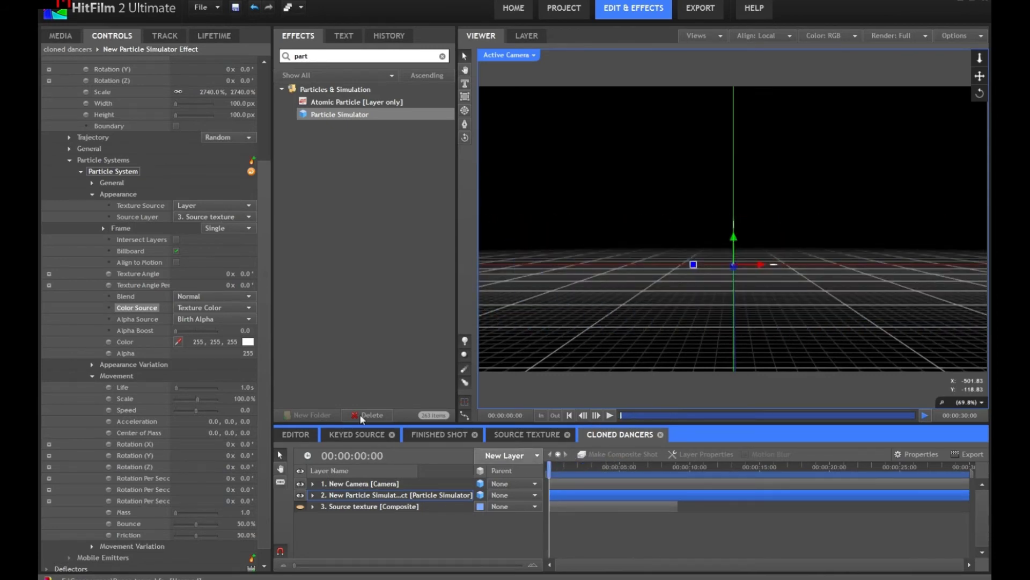
Keyframe General > Active so emission is on at the start and off a few frames later
left_click(93, 182)
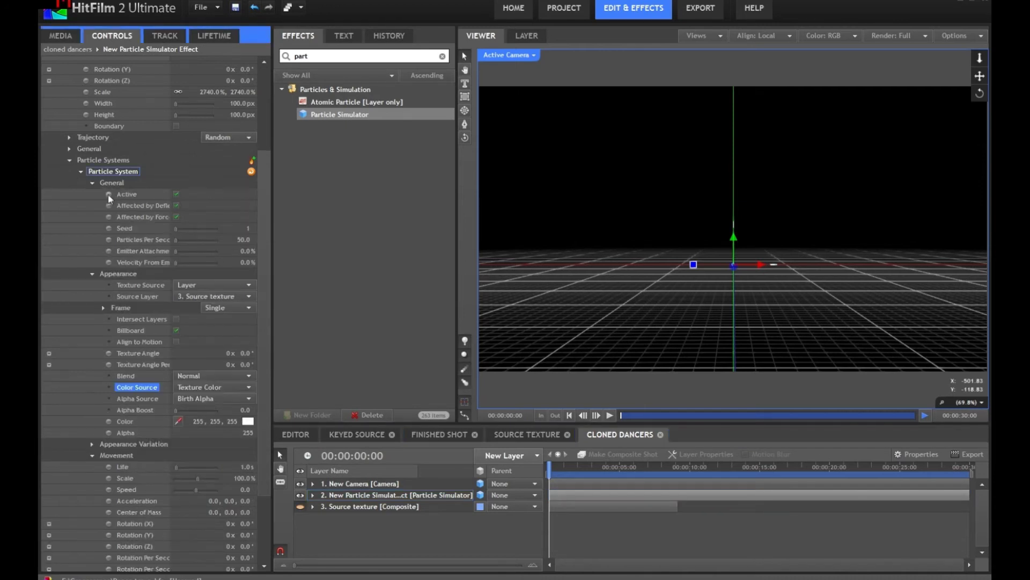
left_click(108, 195)
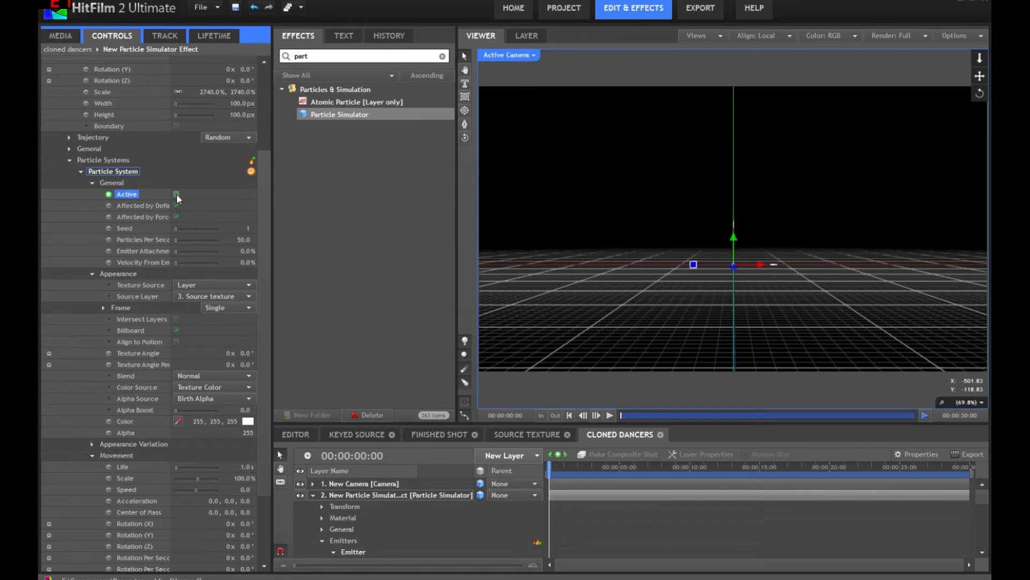
key("space")
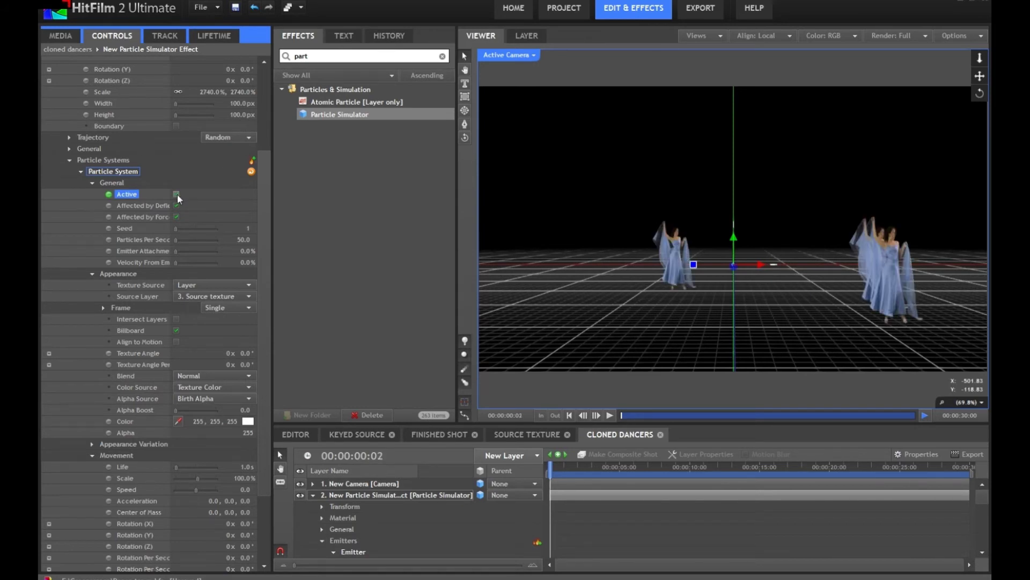
left_click(177, 194)
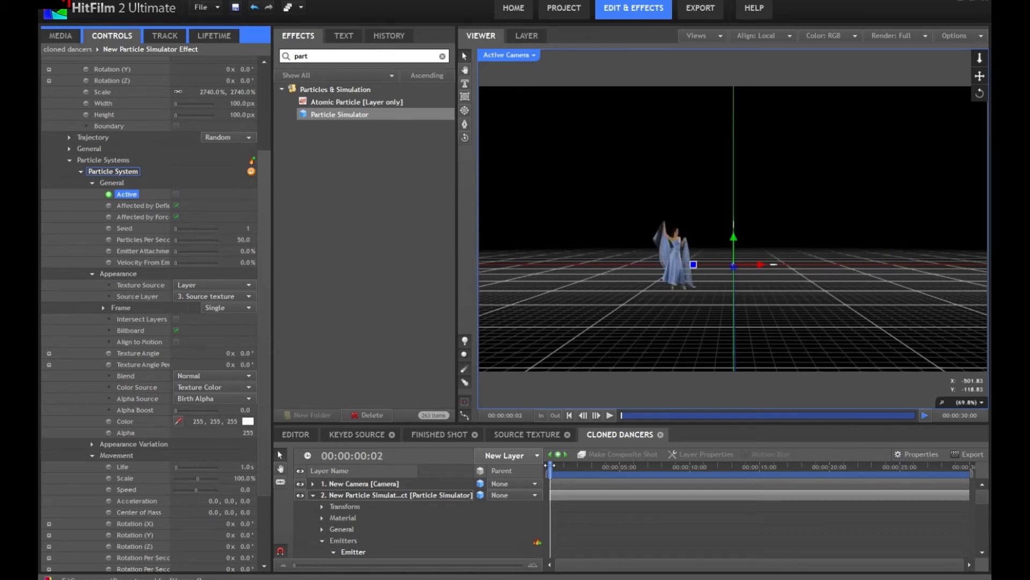
mouse_move(549, 465)
left_mouse_down()
mouse_move(632, 466)
mouse_move(553, 466)
mouse_move(566, 465)
left_mouse_up()
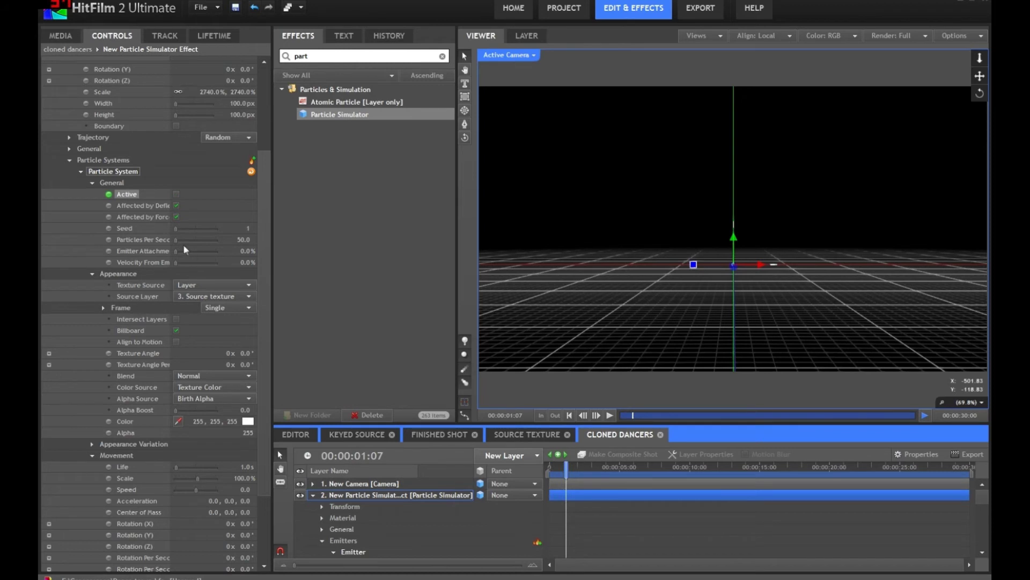
Raise Particles Per Second to 5994 and scrub the timeline to preview the dense crowd
left_click(144, 240)
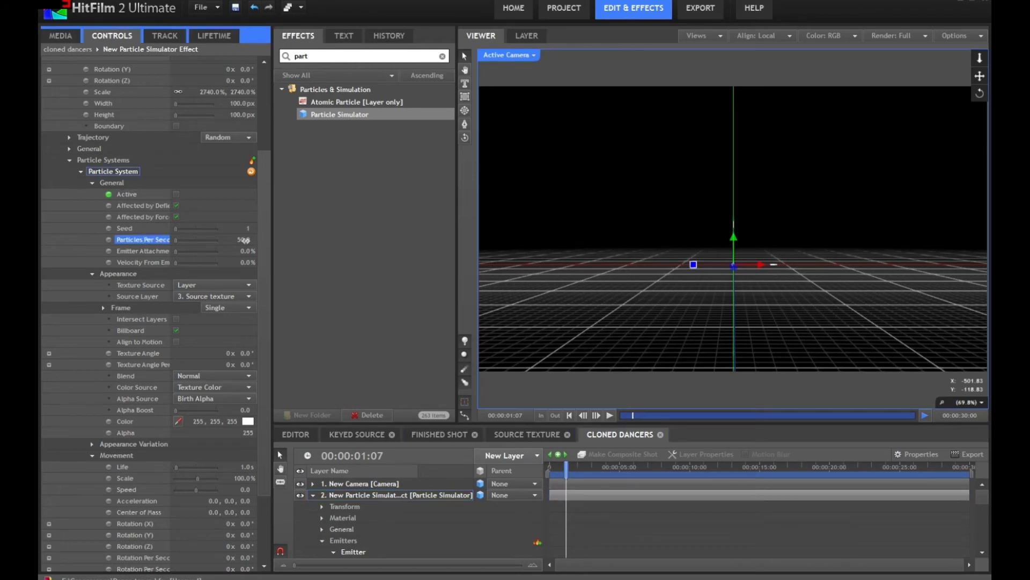
mouse_move(244, 240)
left_mouse_down()
mouse_move(485, 241)
mouse_move(654, 204)
mouse_move(256, 241)
mouse_move(876, 213)
mouse_move(256, 238)
mouse_move(639, 205)
mouse_move(337, 244)
mouse_move(456, 231)
mouse_move(247, 239)
mouse_move(698, 231)
mouse_move(246, 239)
left_mouse_up()
left_click(583, 510)
scroll(568, 505, "down", 5)
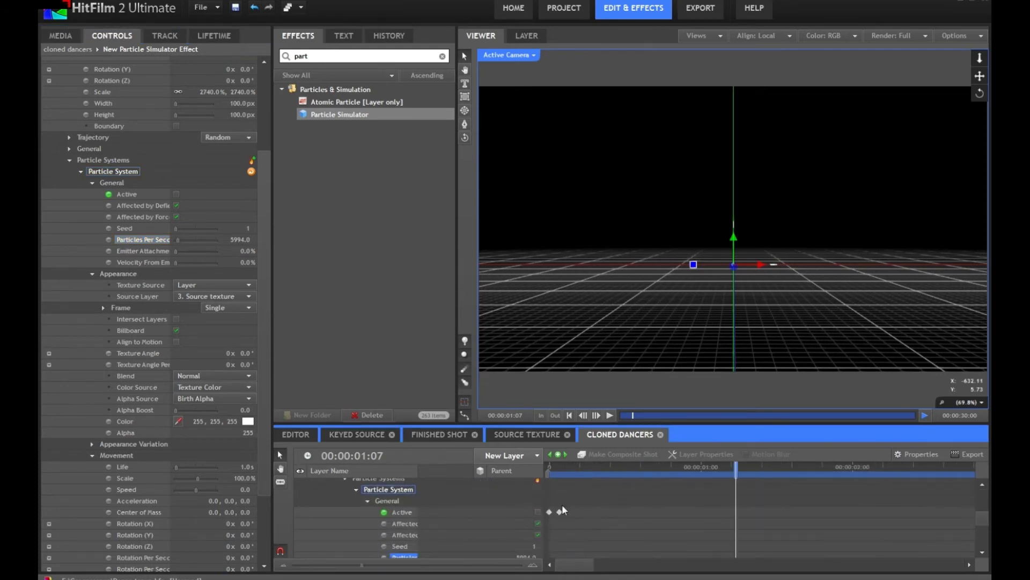
scroll(562, 510, "up", 2)
left_click_drag(553, 467, 622, 475)
scroll(556, 475, "up", 5)
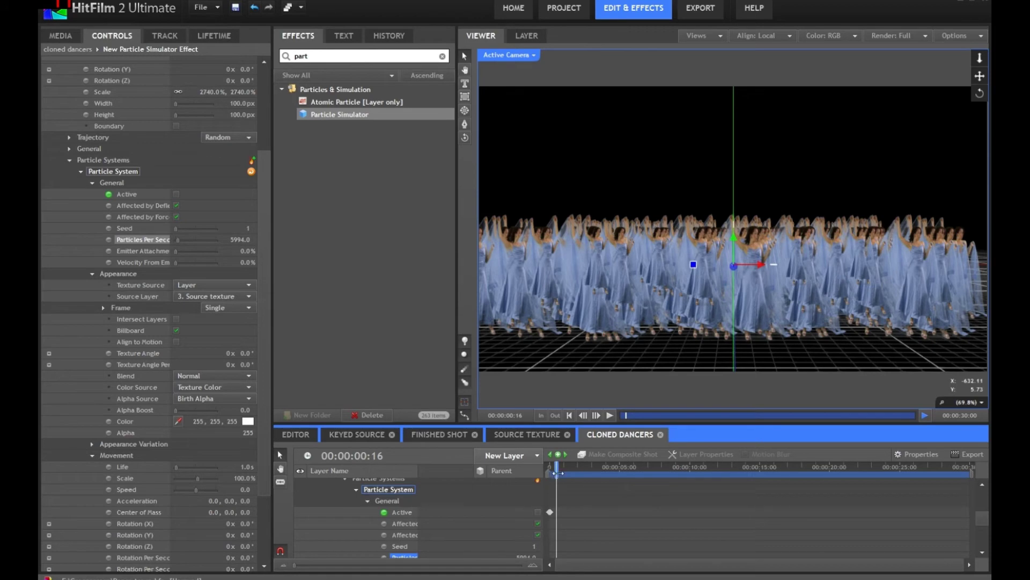
mouse_move(556, 475)
left_mouse_down()
mouse_move(580, 475)
mouse_move(559, 475)
left_mouse_up()
scroll(128, 483, "down", 2)
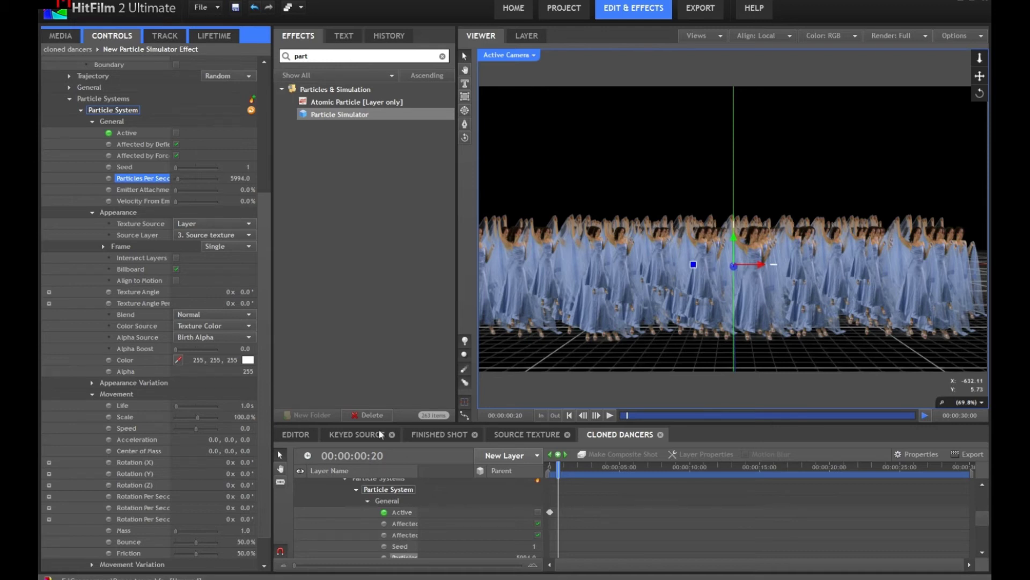
Set the particle Life to 30 and preview the dancers from higher and lower camera angles
left_click(243, 405)
type("30")
key("Return")
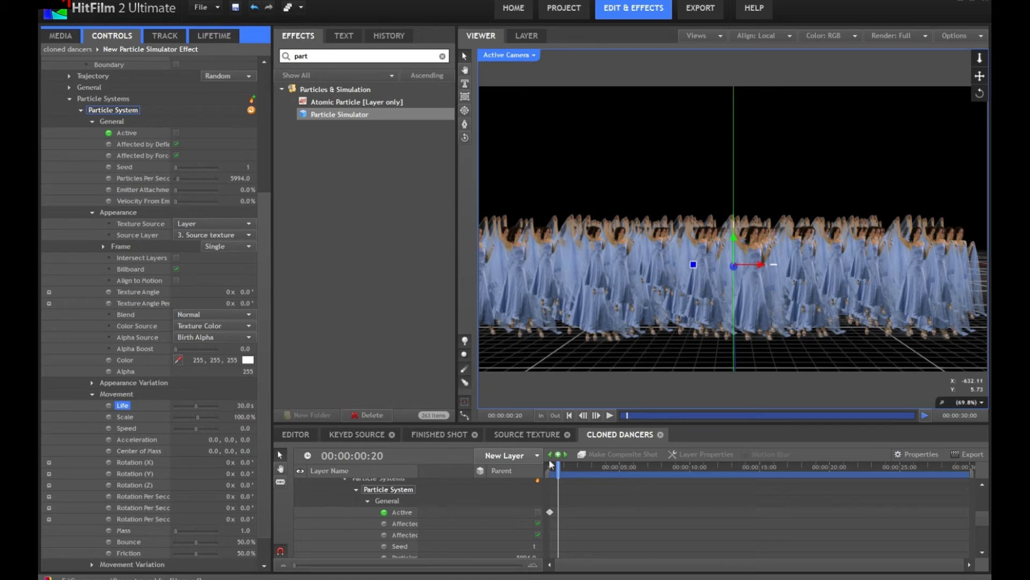
left_click(551, 466)
mouse_move(557, 467)
left_mouse_down()
mouse_move(633, 474)
mouse_move(549, 480)
mouse_move(564, 479)
left_mouse_up()
mouse_move(681, 264)
left_mouse_down()
mouse_move(671, 268)
mouse_move(695, 262)
mouse_move(671, 266)
left_mouse_up()
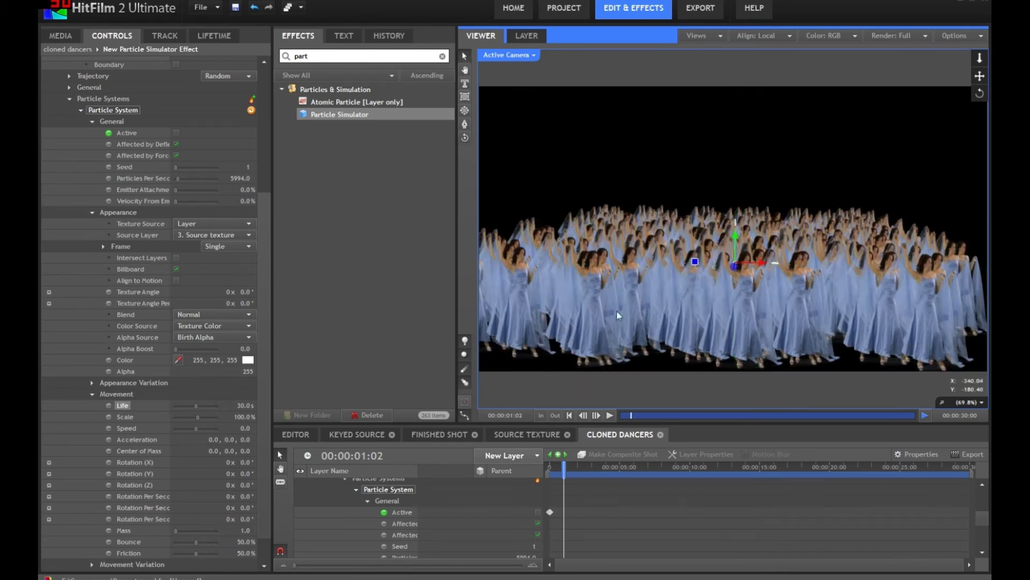
left_click_drag(731, 279, 558, 272)
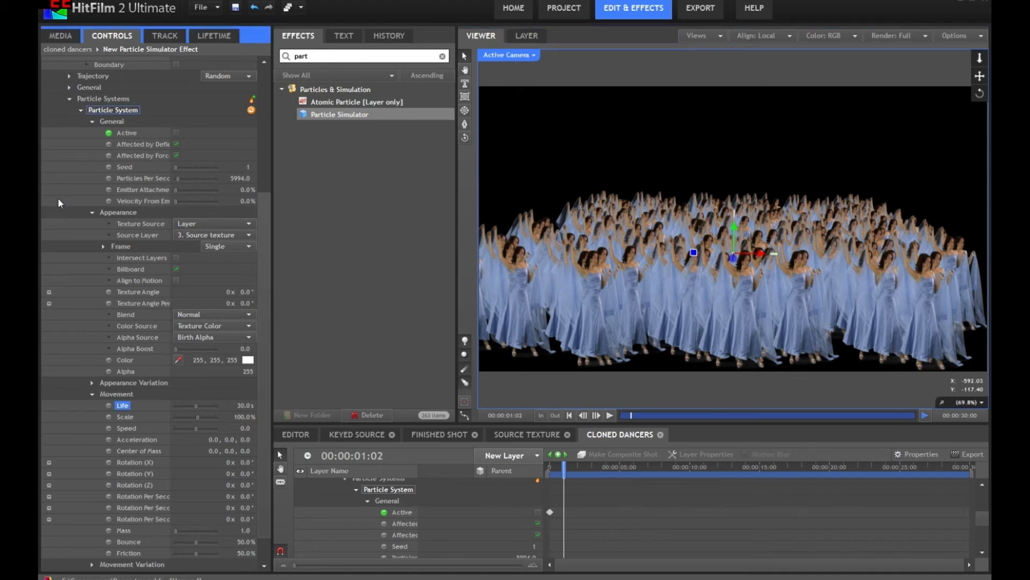
Lower Particles Per Second to 2000
left_click(239, 177)
type("2000")
key("Return")
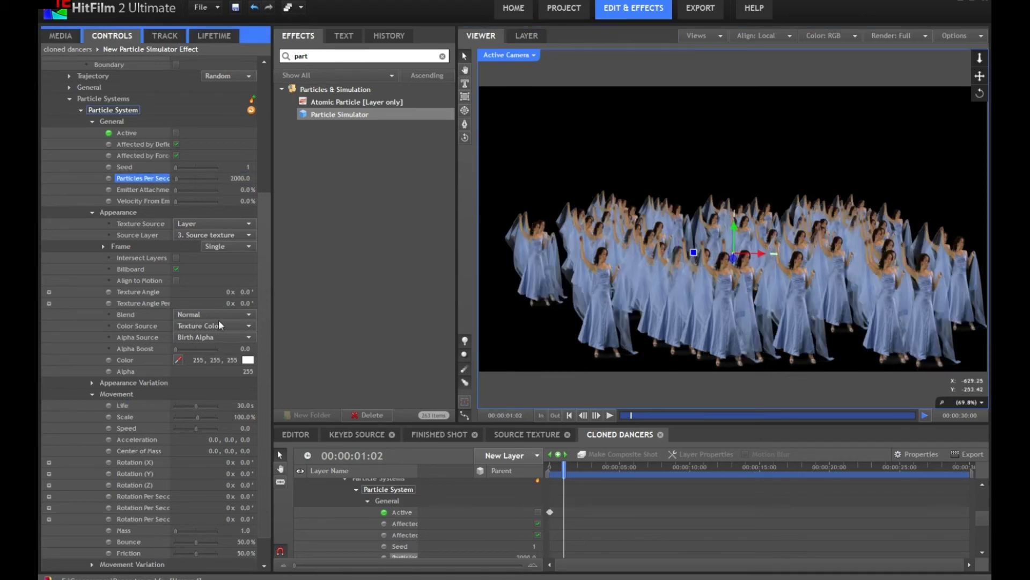
Scale the emitter shape up to 5127%, tilt the camera down and scrub to preview the spread crowd
scroll(129, 152, "up", 5)
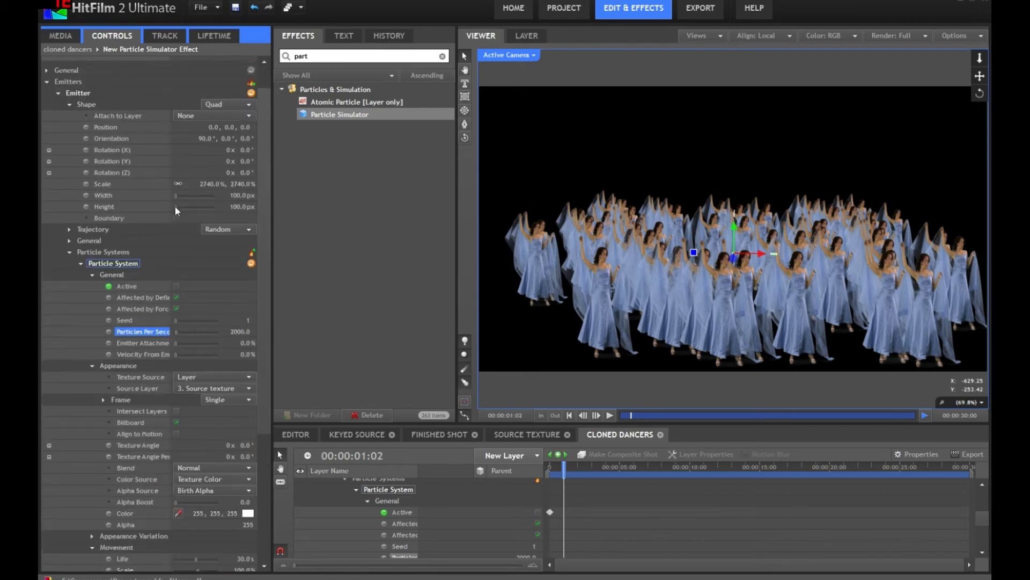
left_click_drag(218, 183, 489, 221)
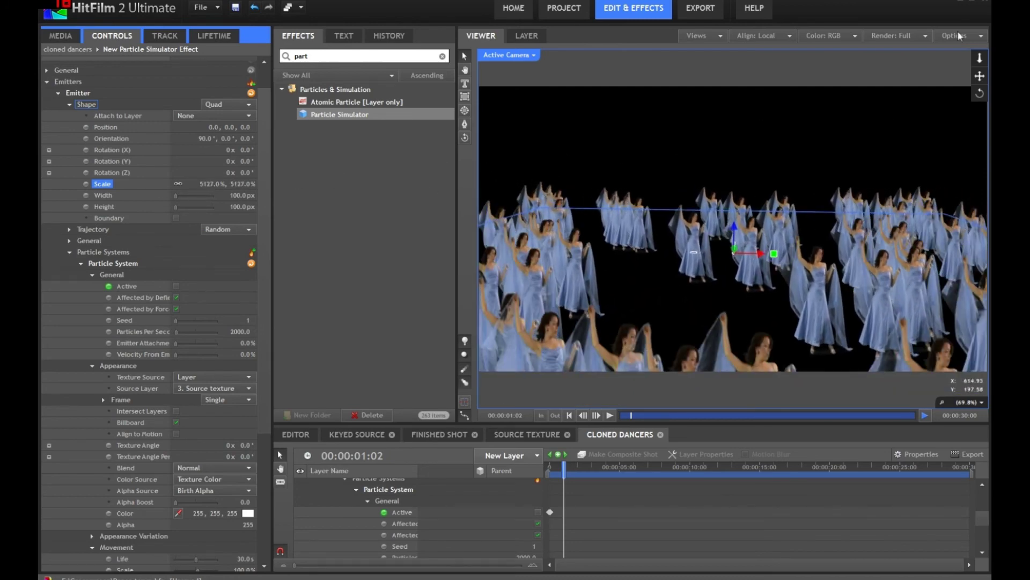
left_click_drag(980, 57, 693, 311)
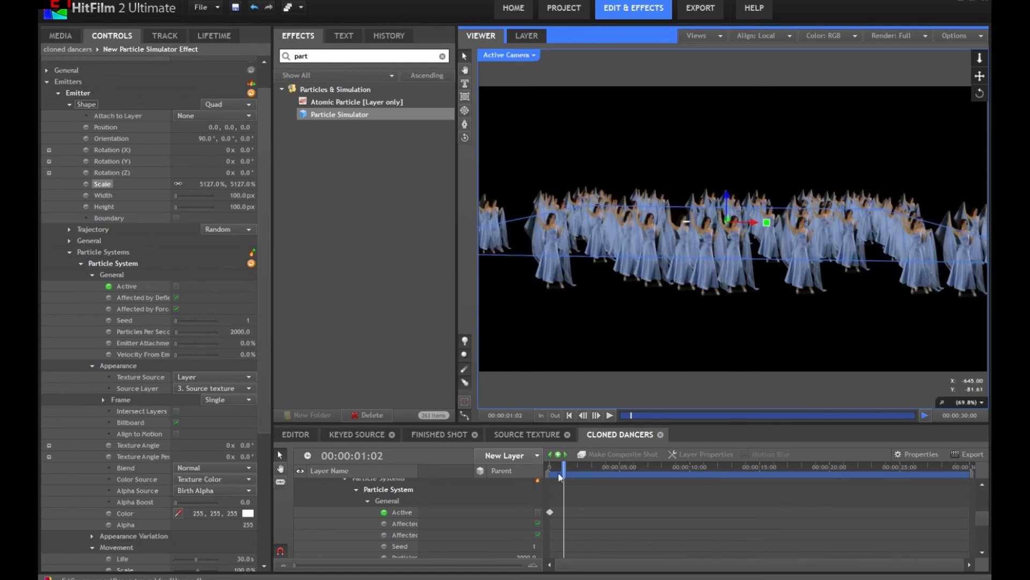
mouse_move(564, 471)
left_mouse_down()
mouse_move(689, 471)
mouse_move(555, 471)
left_mouse_up()
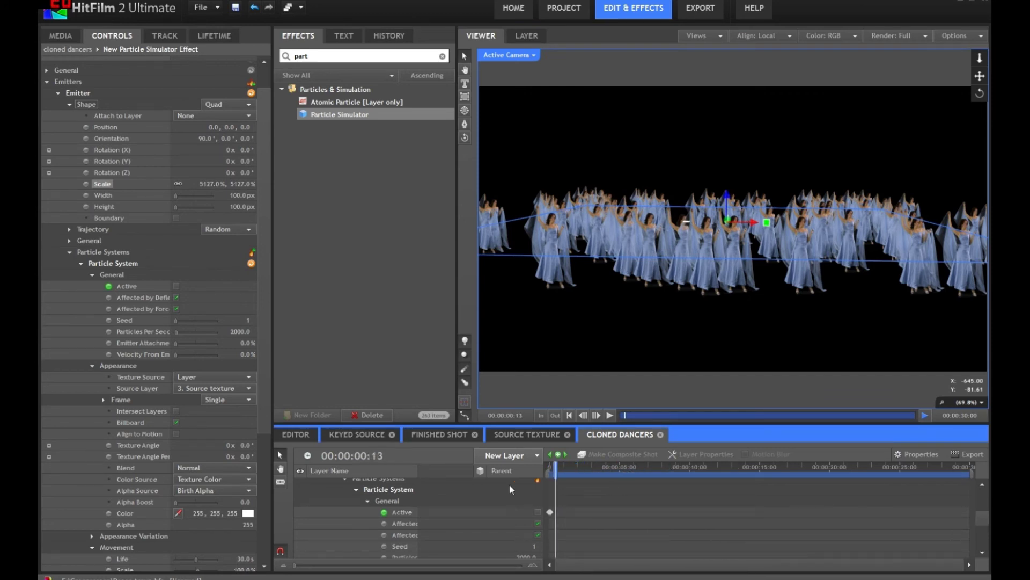
Set the Appearance Frame mode to Animated
left_click(221, 402)
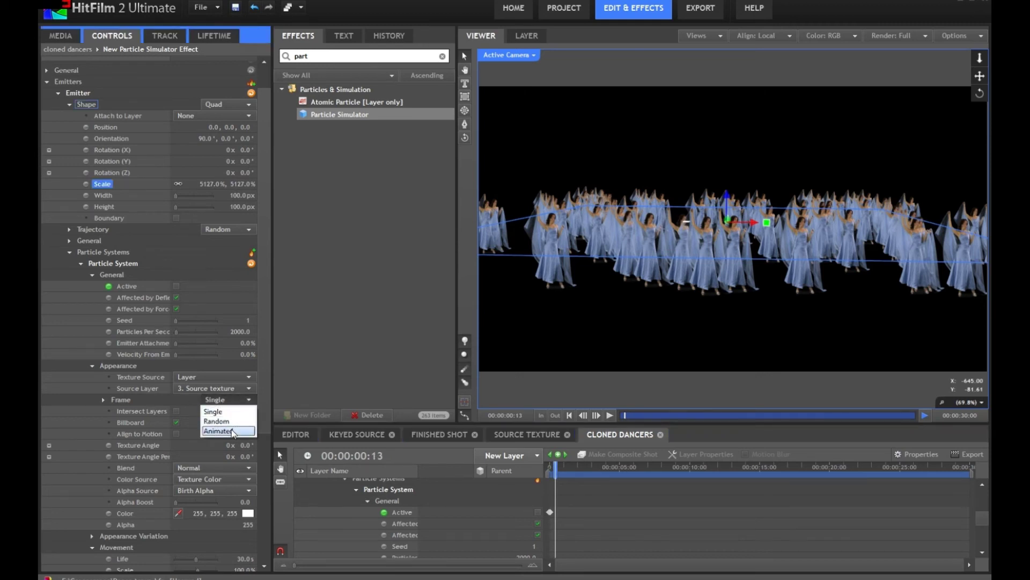
left_click(231, 430)
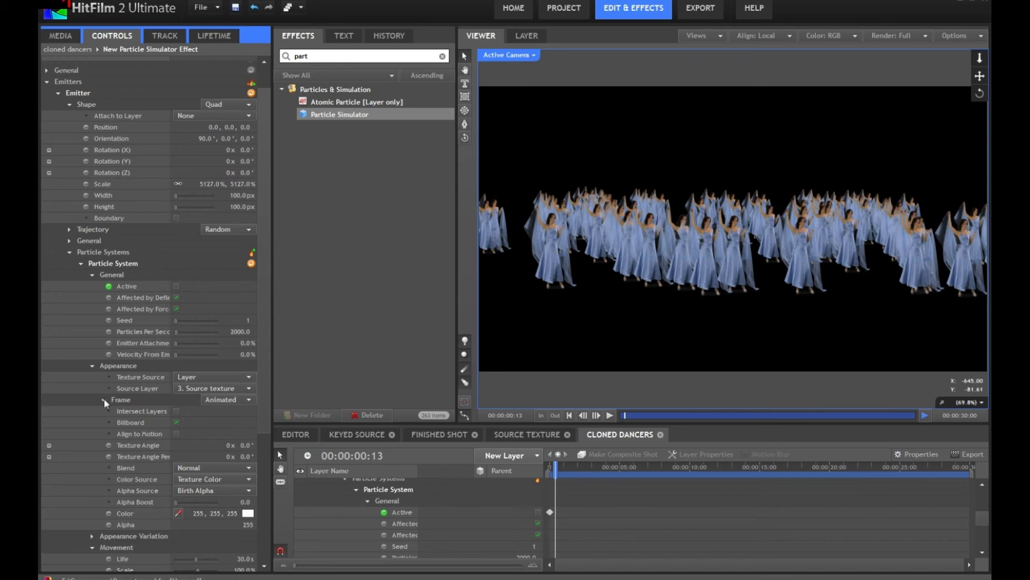
left_click(103, 400)
left_click(160, 424)
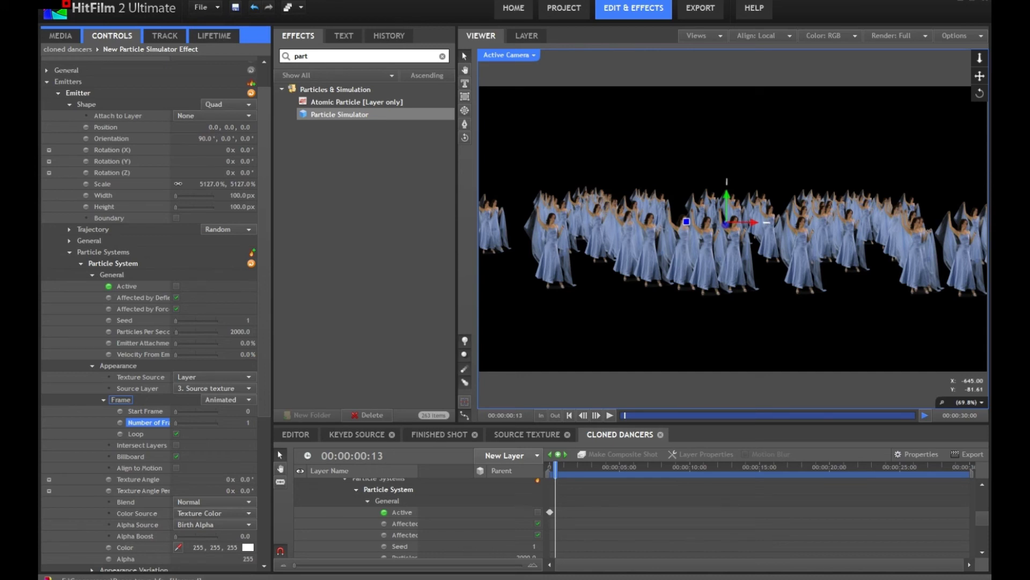
Check the Source Texture clip's length in frames (276) before returning to Cloned Dancers
left_click(520, 435)
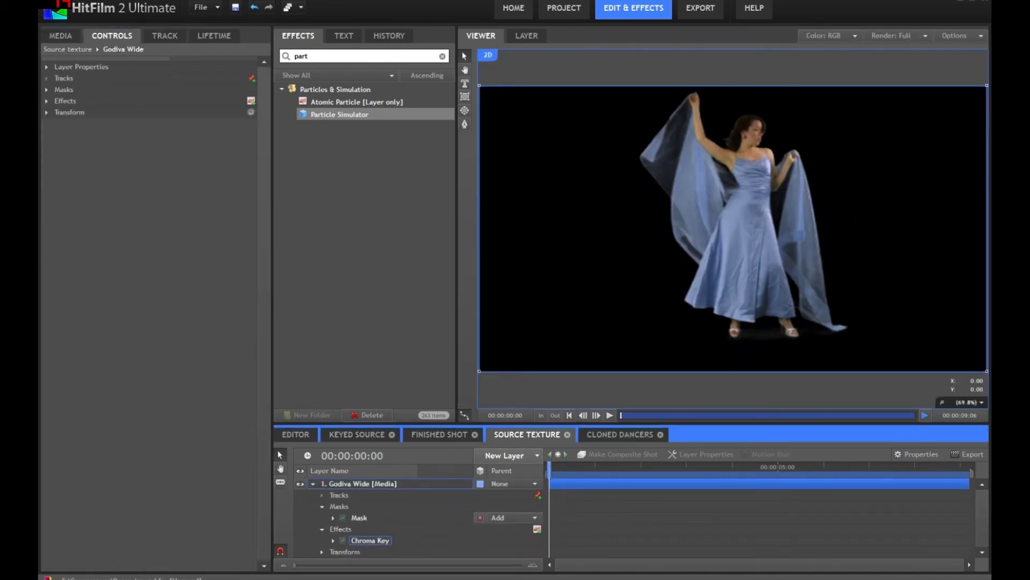
right_click(376, 456)
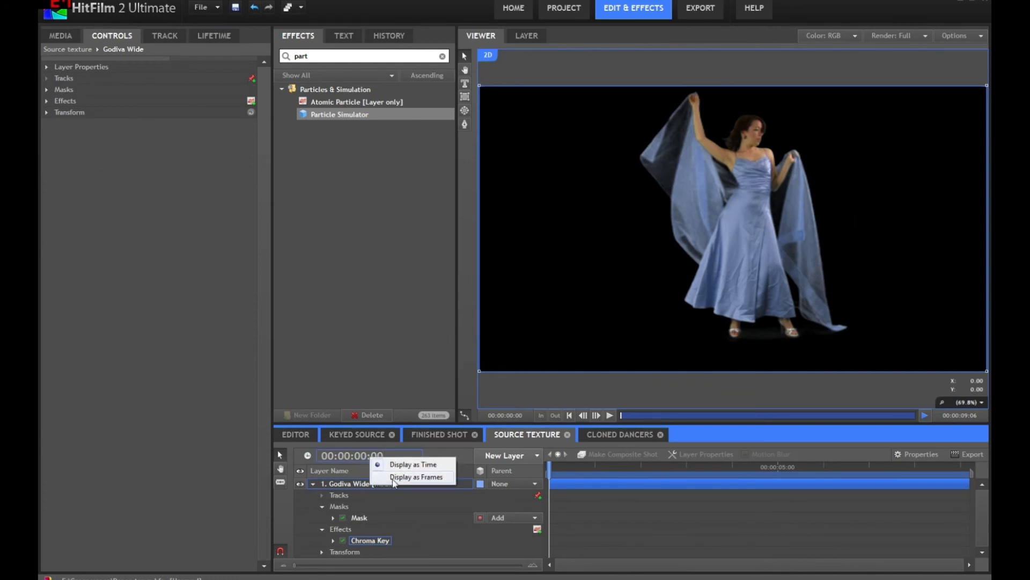
left_click(416, 477)
left_click_drag(695, 464, 969, 464)
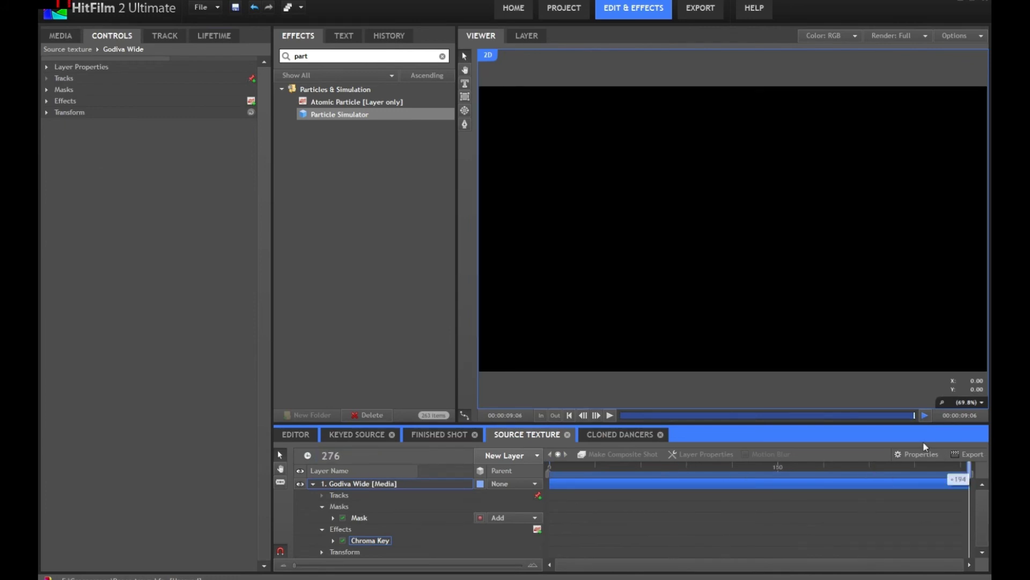
left_click(617, 435)
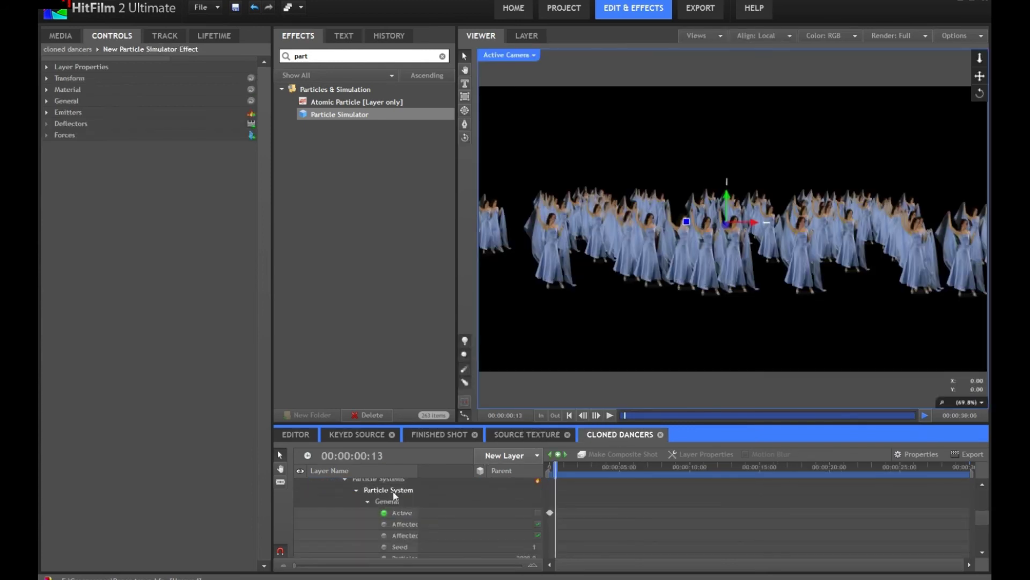
Set Number of Frames to 276 and scrub to preview the animated dancers
left_click(387, 501)
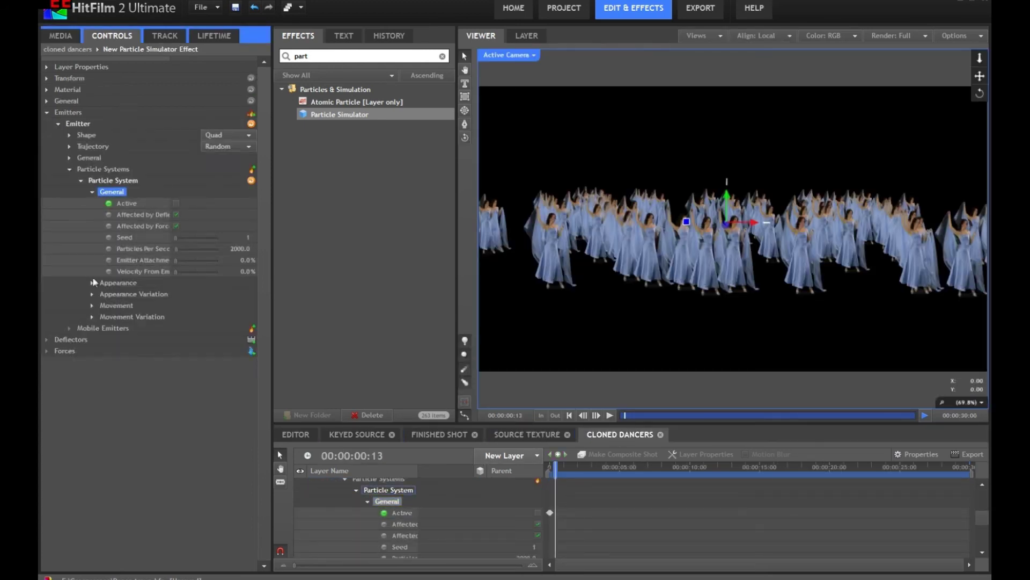
left_click(93, 283)
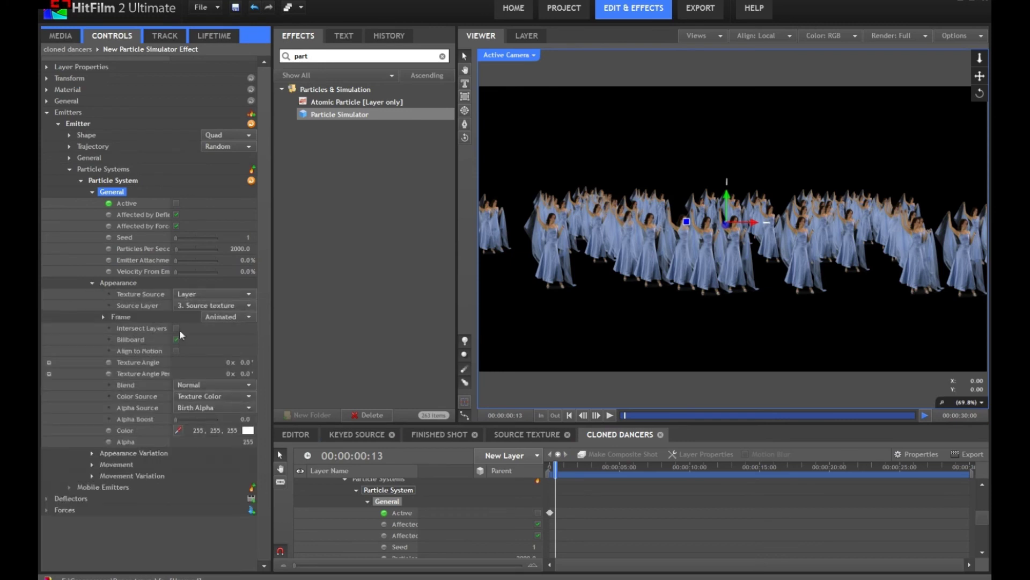
left_click(108, 318)
left_click(250, 337)
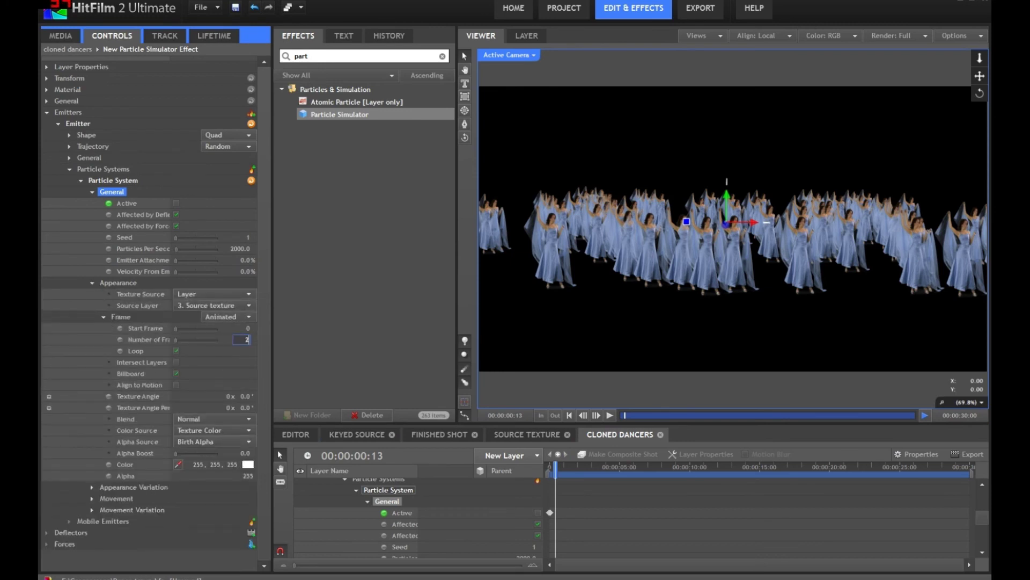
type("276")
key("Return")
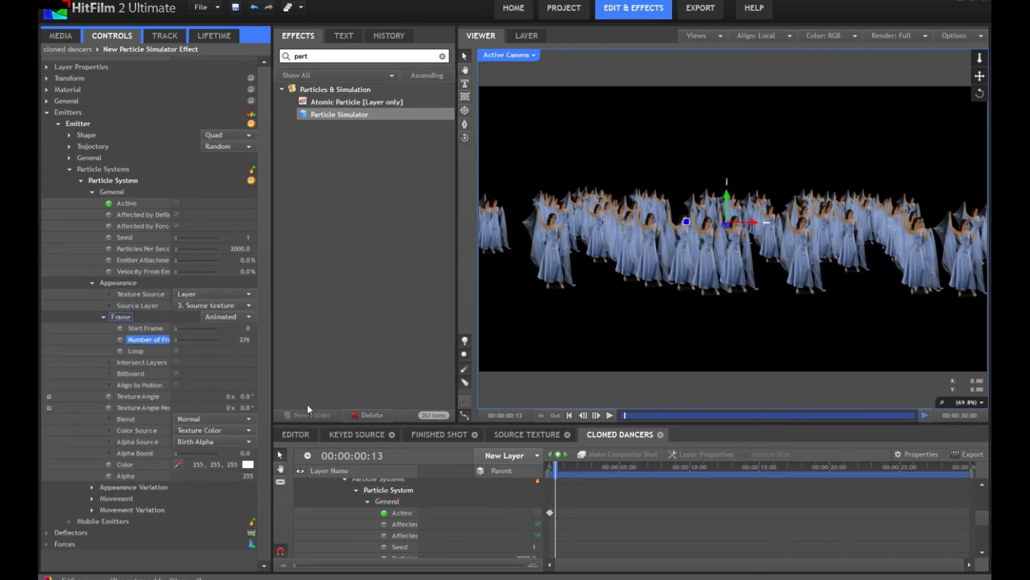
left_click_drag(554, 467, 680, 473)
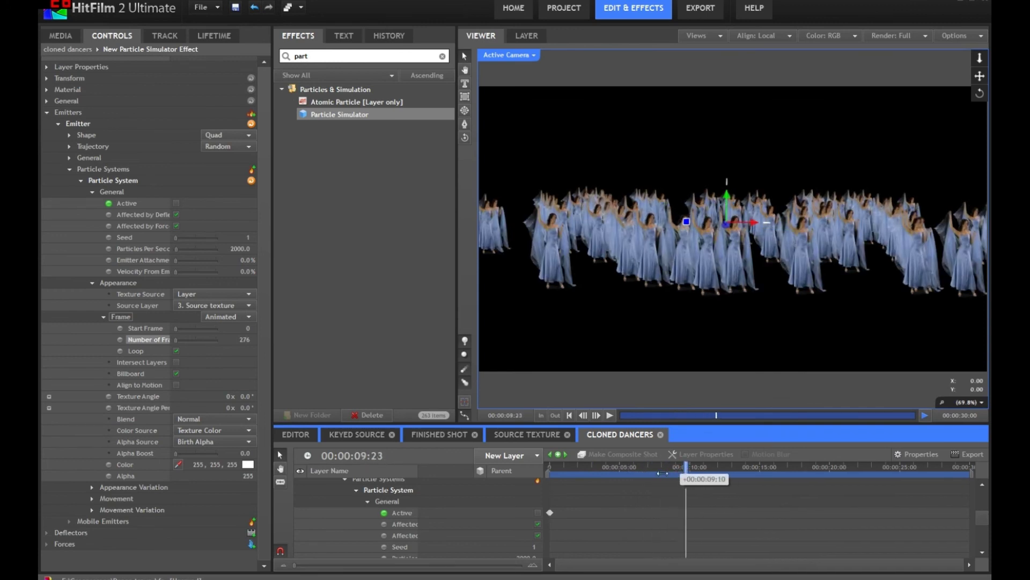
left_click_drag(661, 473, 563, 482)
In the Finished Shot, hide Grade layers 1 and 7 and scrub through the ungraded crowd
left_click(425, 434)
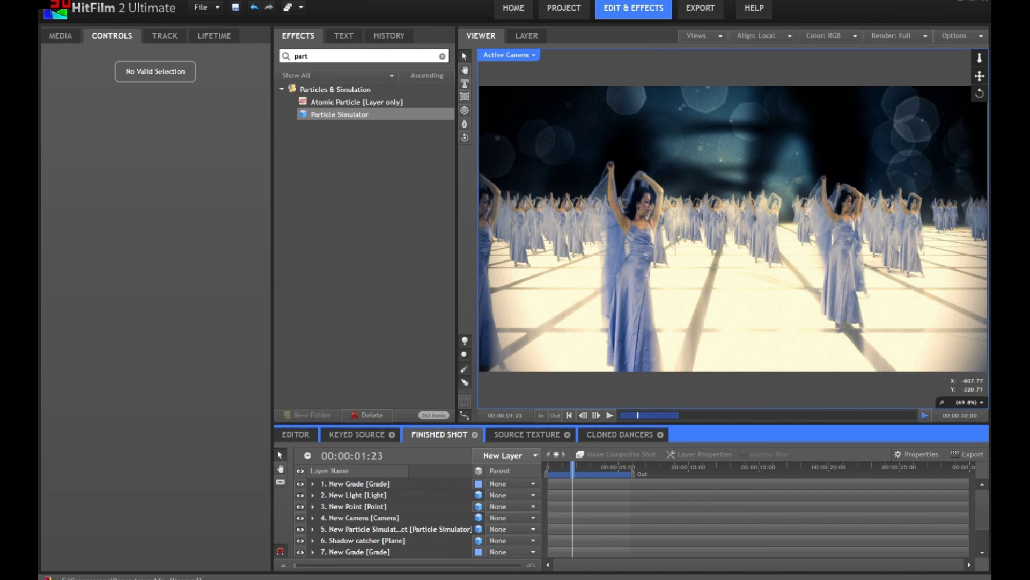
left_click(298, 483)
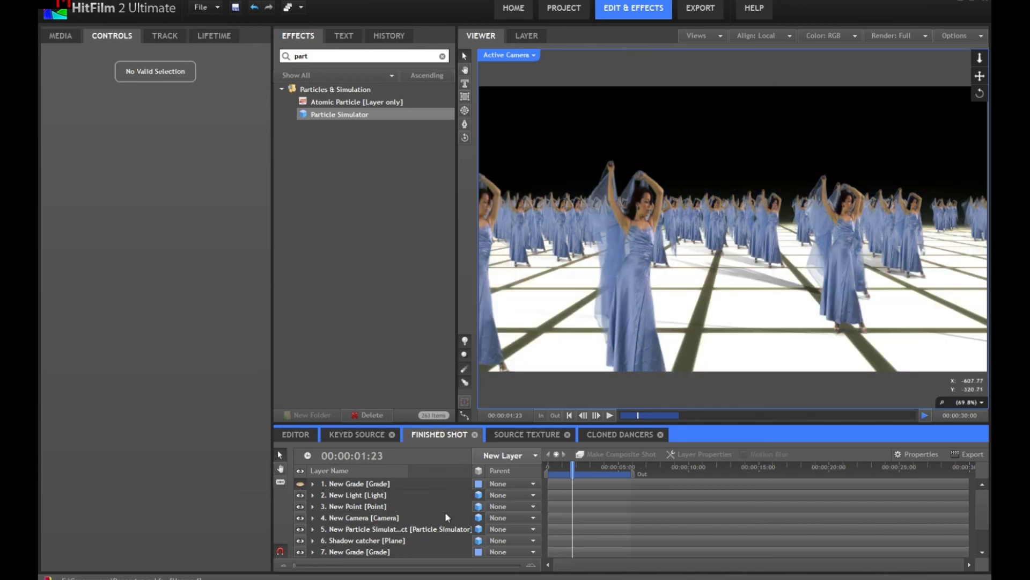
left_click(298, 551)
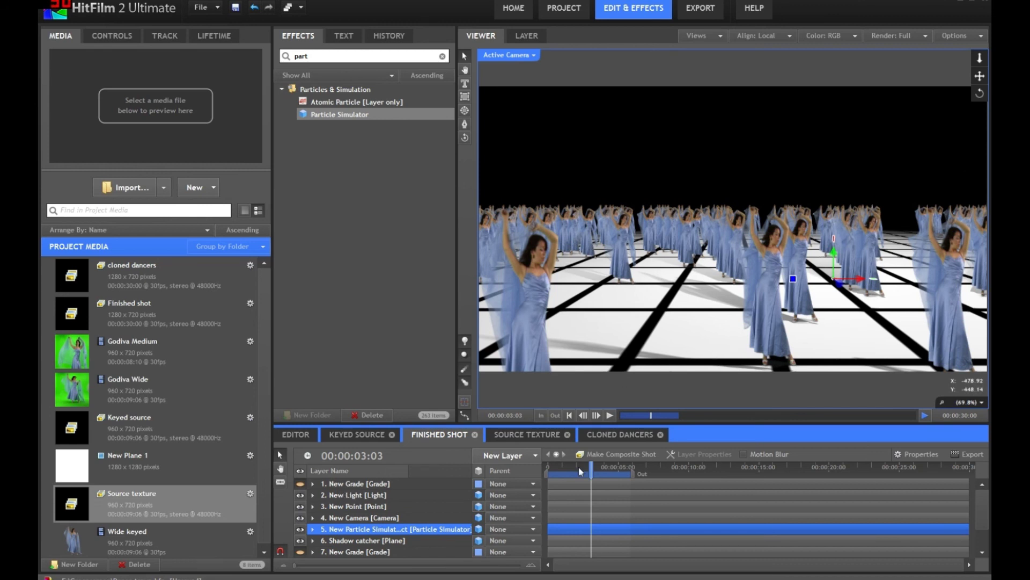
left_click(598, 466)
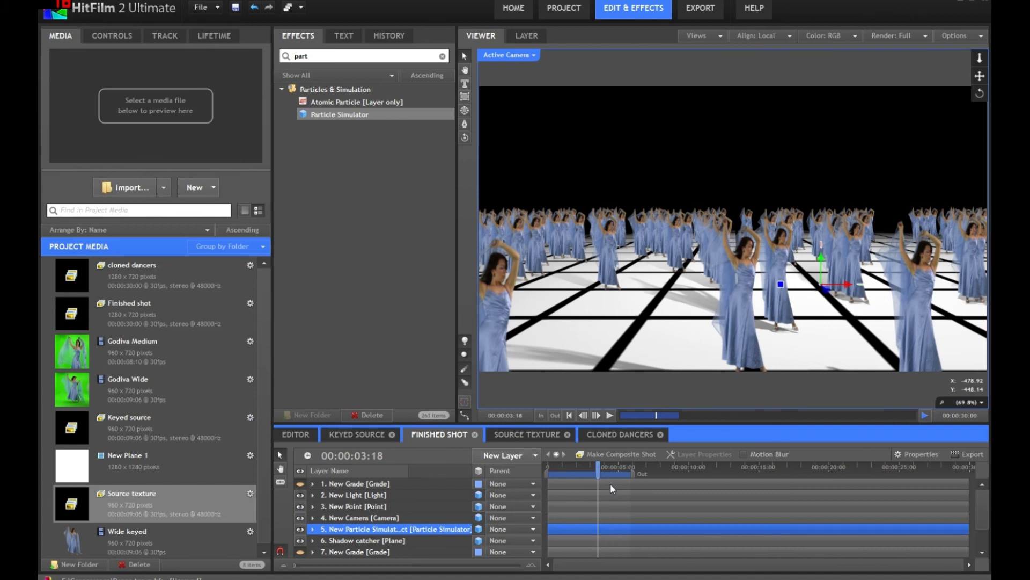
left_click_drag(602, 467, 602, 468)
scroll(324, 525, "down", 1)
scroll(325, 528, "up", 1)
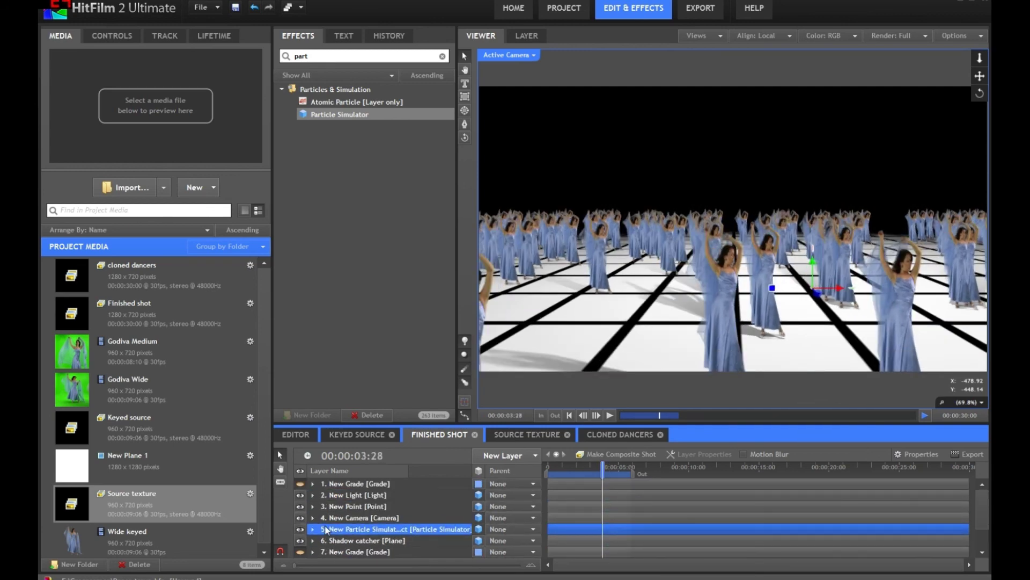